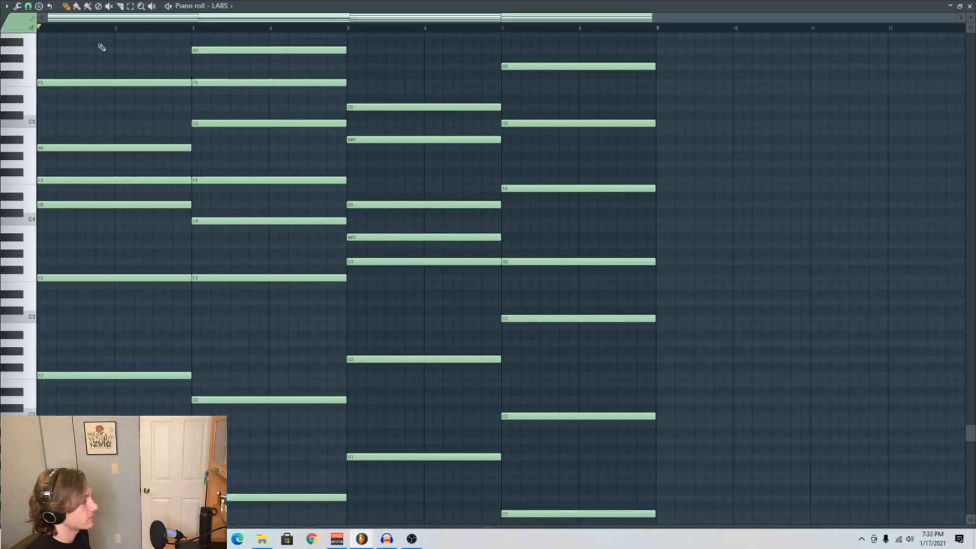
# Step: Play back the LABS chord progression and close its piano roll
pyautogui.press('space')
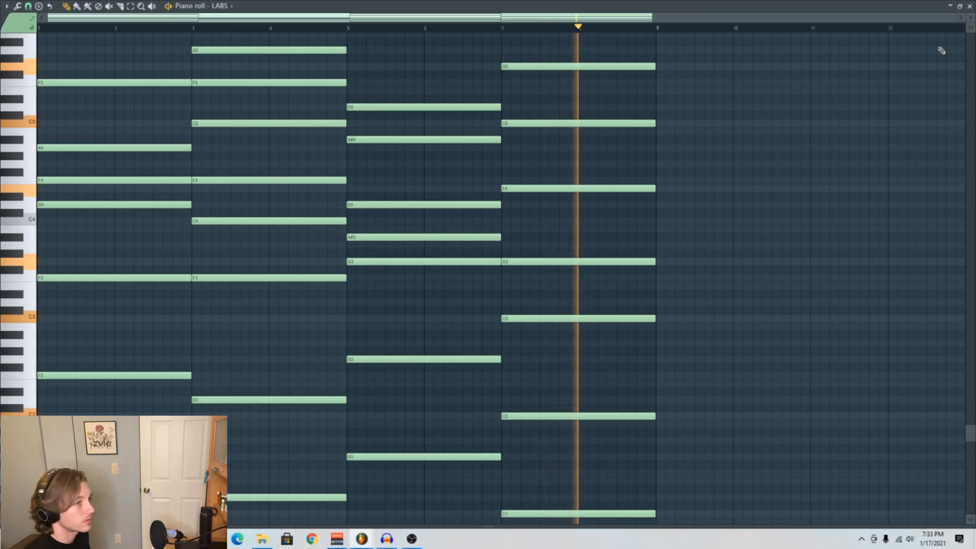
pyautogui.press('space')
pyautogui.click(970, 6)
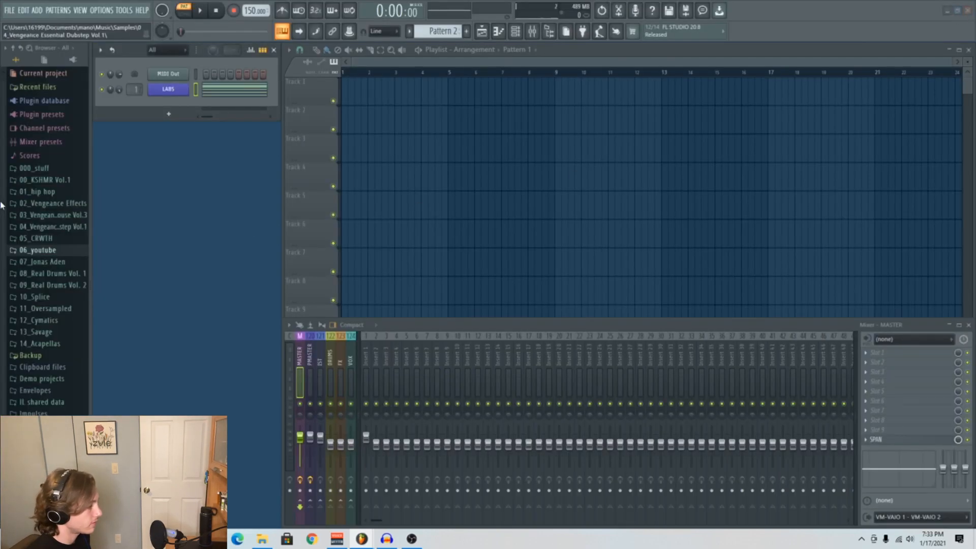
# Step: Add a FLEX channel to the channel rack and set its plugin window to detached
pyautogui.click(181, 115)
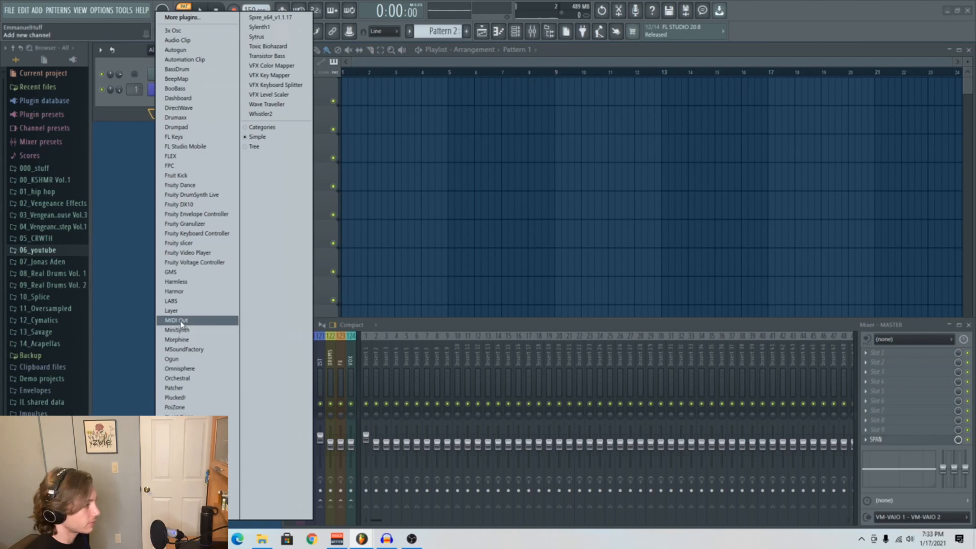
pyautogui.click(178, 156)
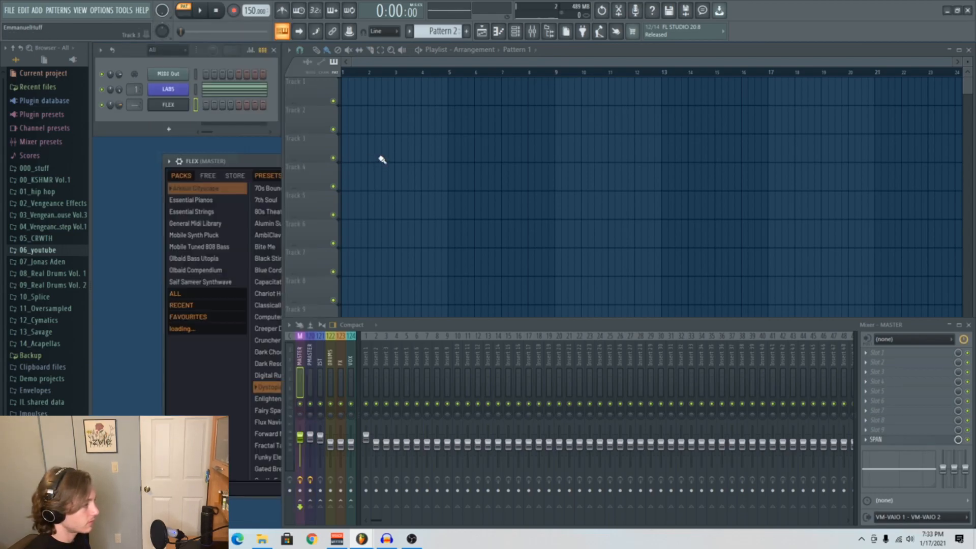
pyautogui.click(169, 160)
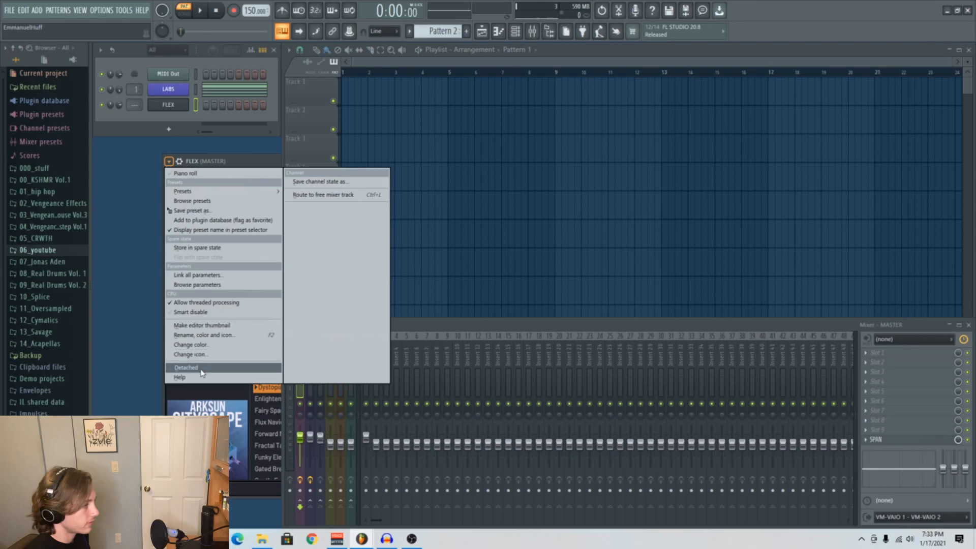
pyautogui.click(179, 370)
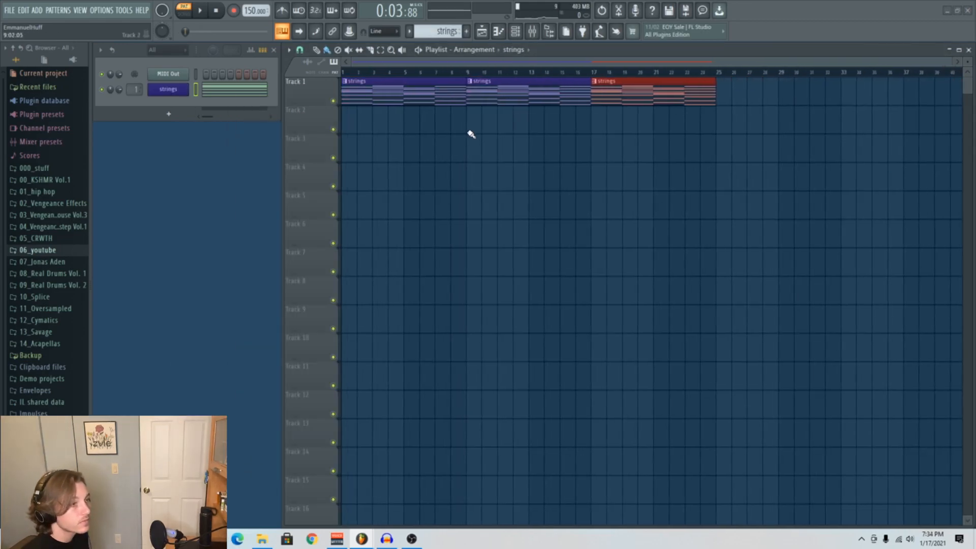
# Step: Duplicate the selected strings clip twice more on Track 1 so the strings run up to bar 41
pyautogui.hotkey('ctrl', 'b')
pyautogui.hotkey('ctrl', 'b')
pyautogui.scroll(-2, 481, 135)
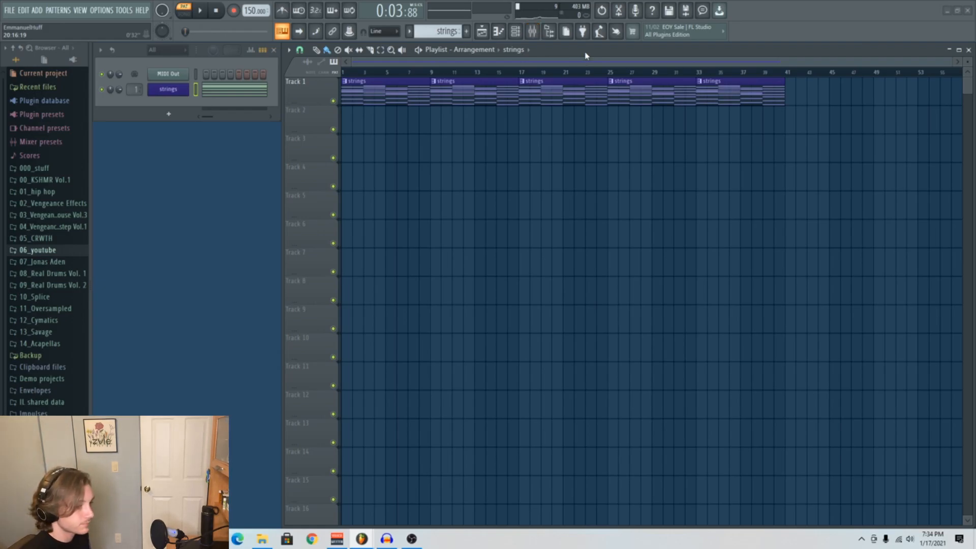
# Step: Load Fruity Filter in the first effect slot of mixer Insert 1 and detach its window
pyautogui.press('F9')
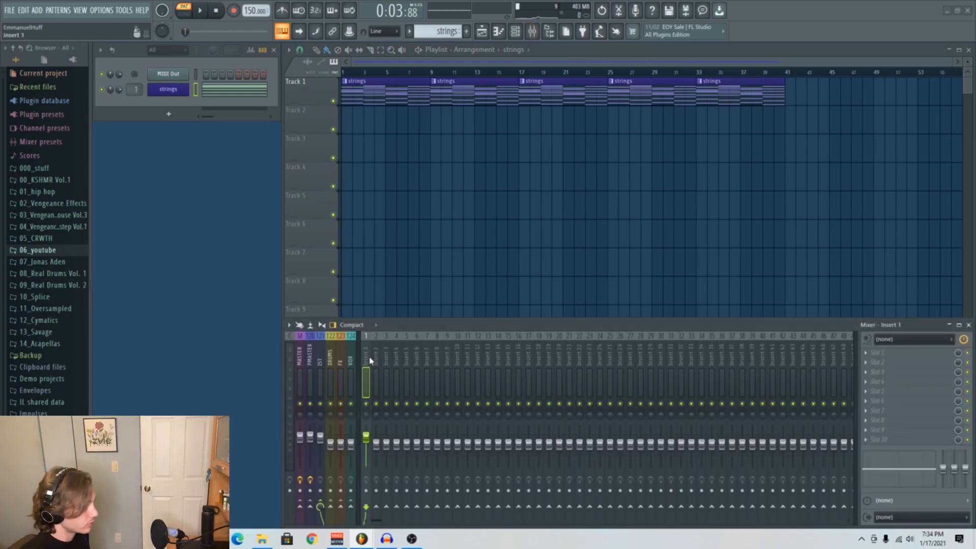
pyautogui.click(882, 353)
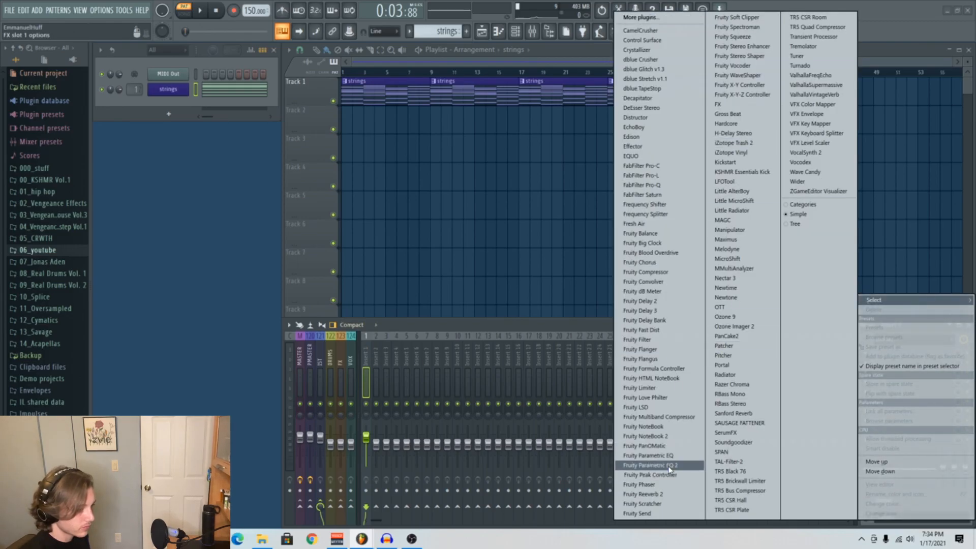
pyautogui.click(644, 339)
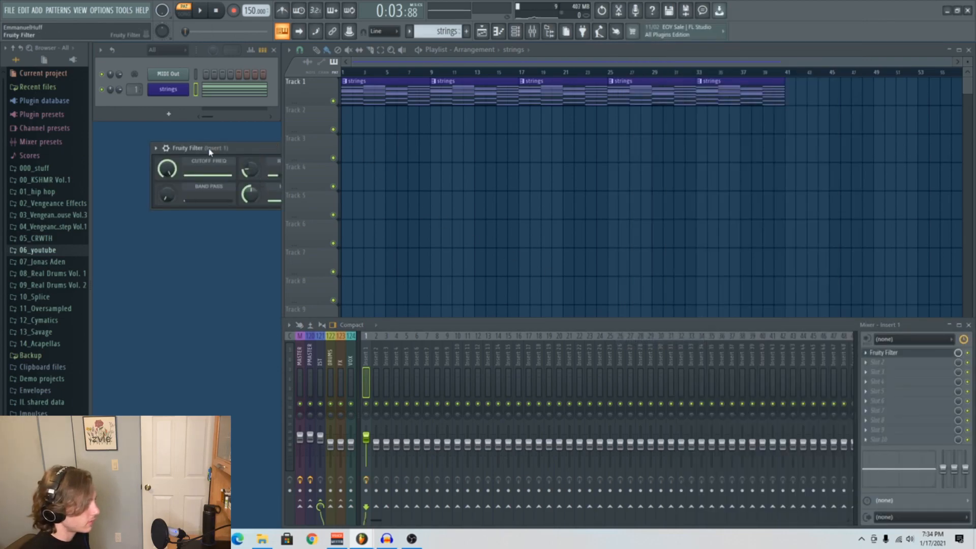
pyautogui.click(156, 149)
pyautogui.moveTo(285, 149); pyautogui.dragTo(343, 160)
# Step: Lower the Fruity Filter's cutoff frequency and play the strings to hear the filtered sound
pyautogui.moveTo(260, 178); pyautogui.dragTo(259, 180)
pyautogui.press('space')
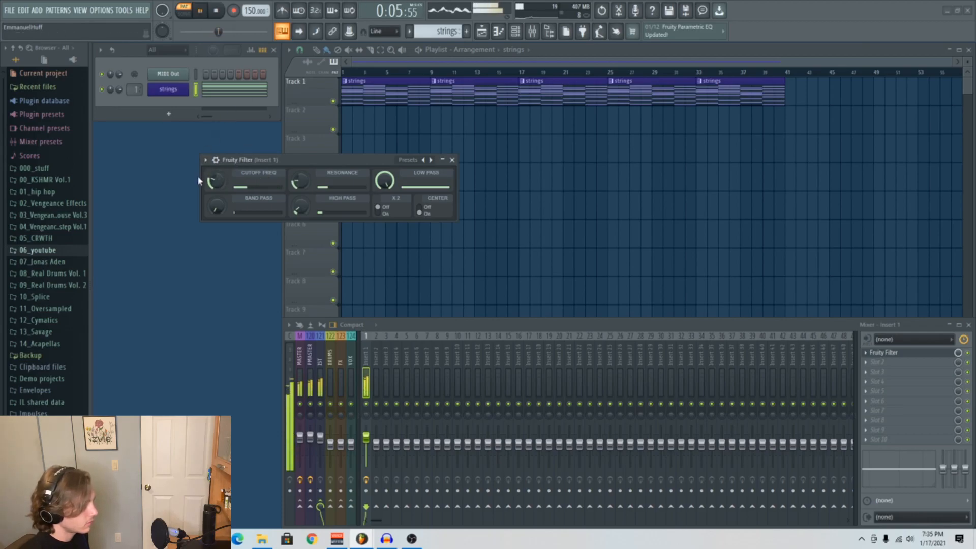
pyautogui.press('space')
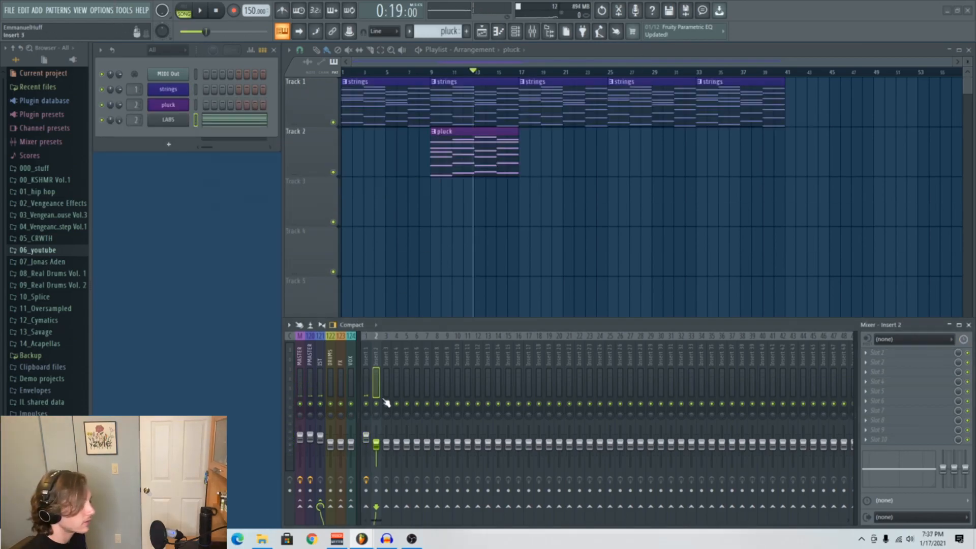
# Step: Play the arrangement from bar 9 to hear the strings together with the pluck
pyautogui.click(432, 74)
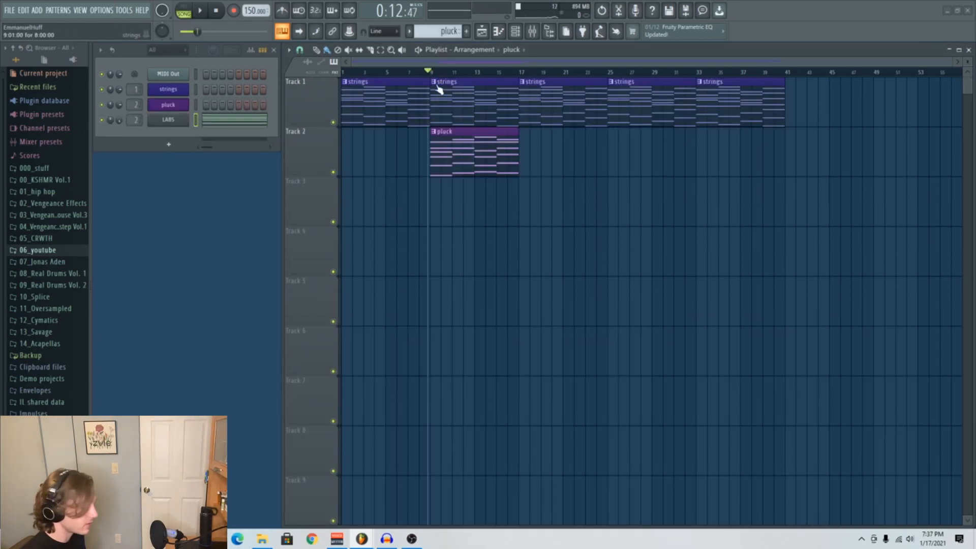
pyautogui.scroll(3, 437, 102)
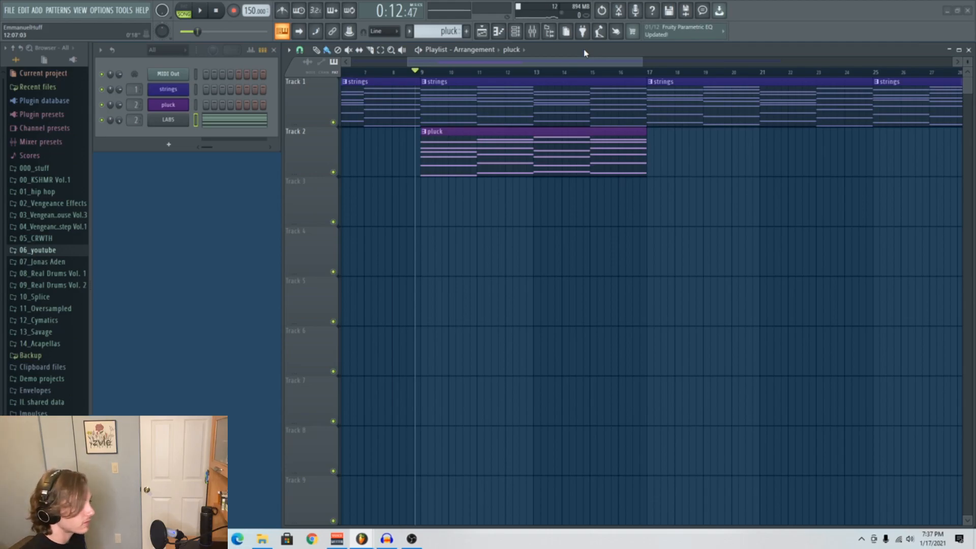
pyautogui.press('F9')
pyautogui.press('space')
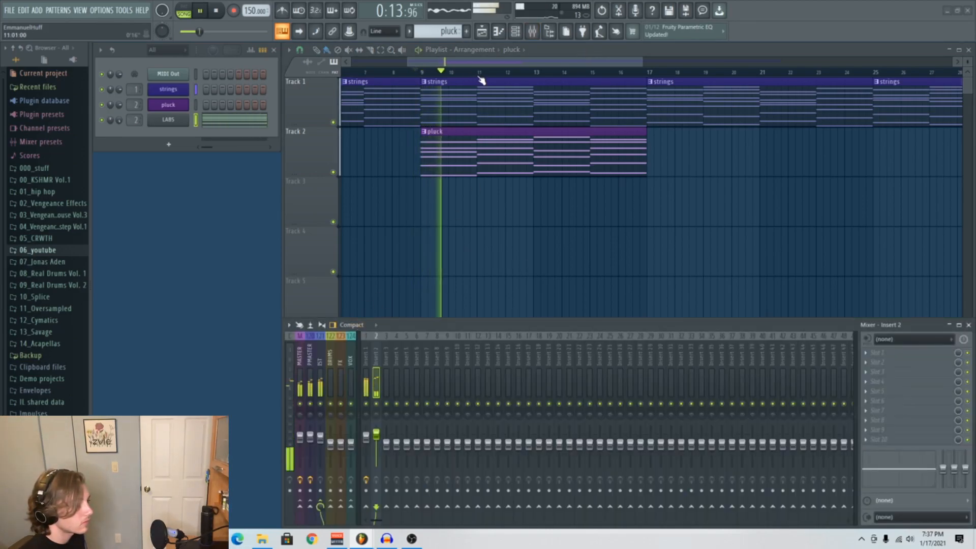
pyautogui.press('F9')
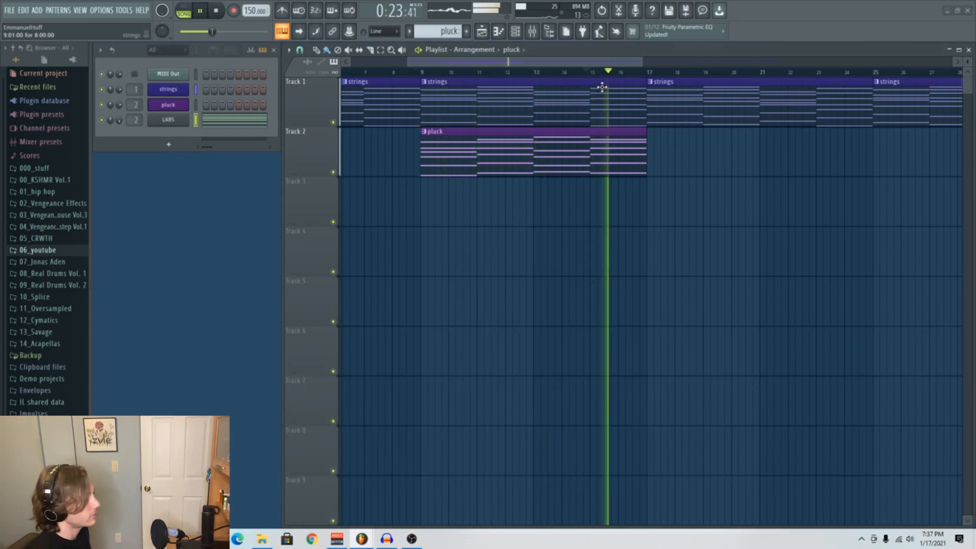
pyautogui.press('space')
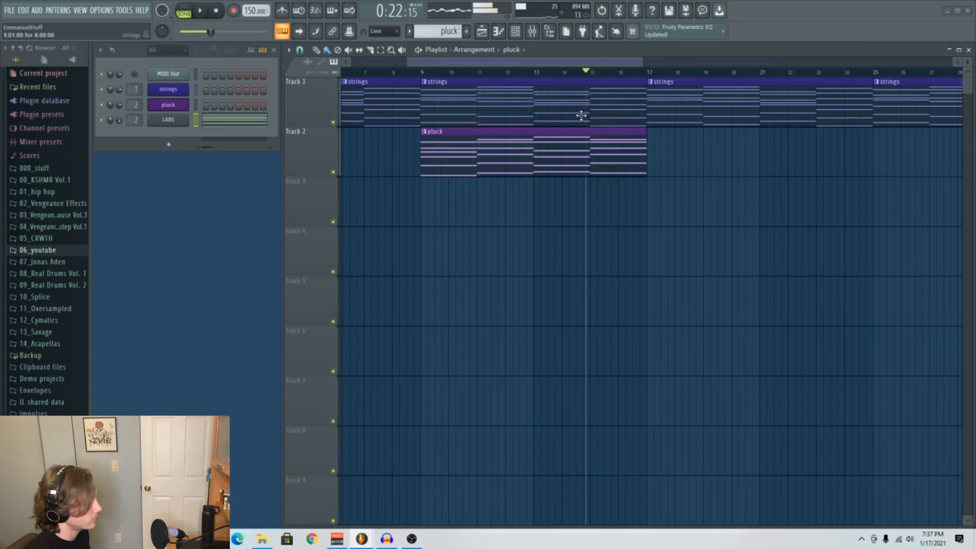
# Step: Open the pluck channel's piano roll and shorten all chord notes to brief stabs at the start of each chord
pyautogui.rightClick(192, 126)
pyautogui.click(224, 131)
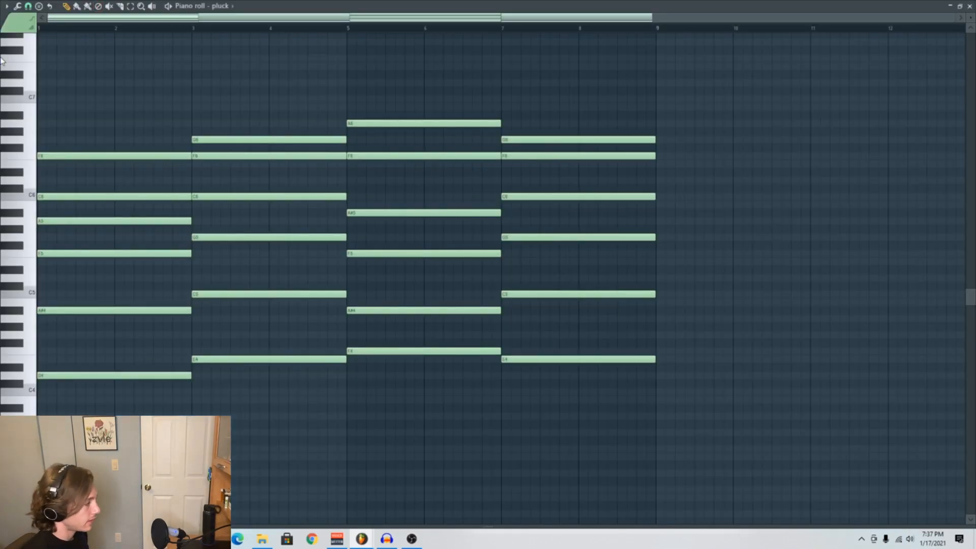
pyautogui.hotkey('ctrl', 'a')
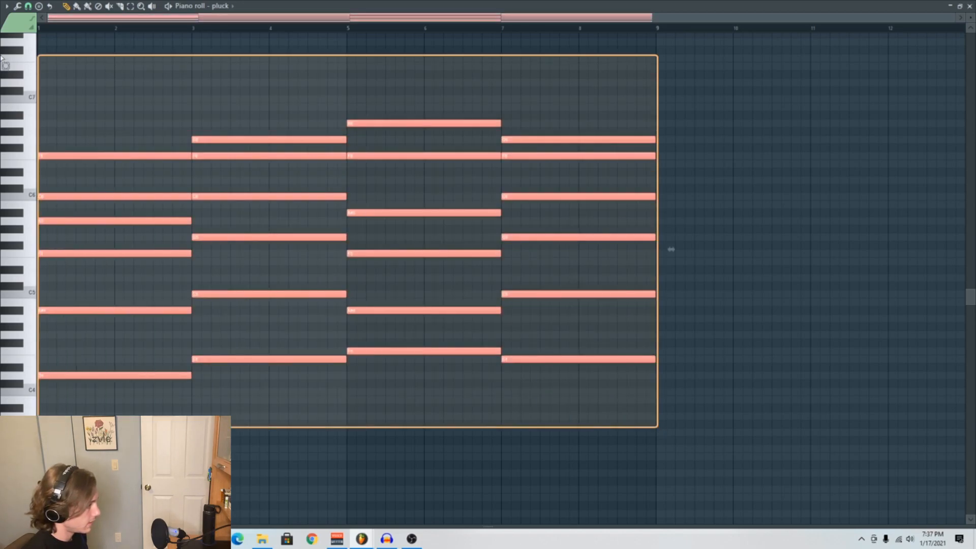
pyautogui.moveTo(188, 159); pyautogui.dragTo(53, 168)
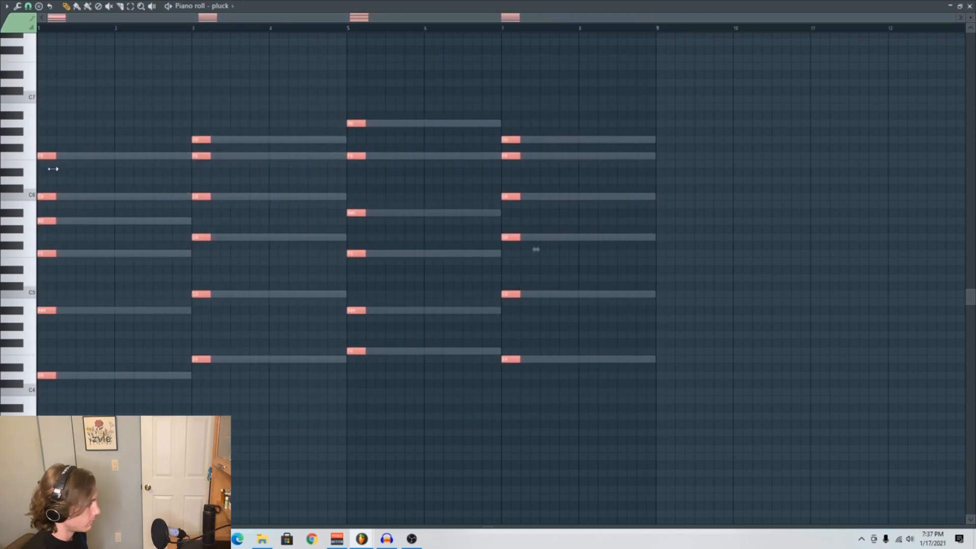
pyautogui.scroll(3, 30, 168)
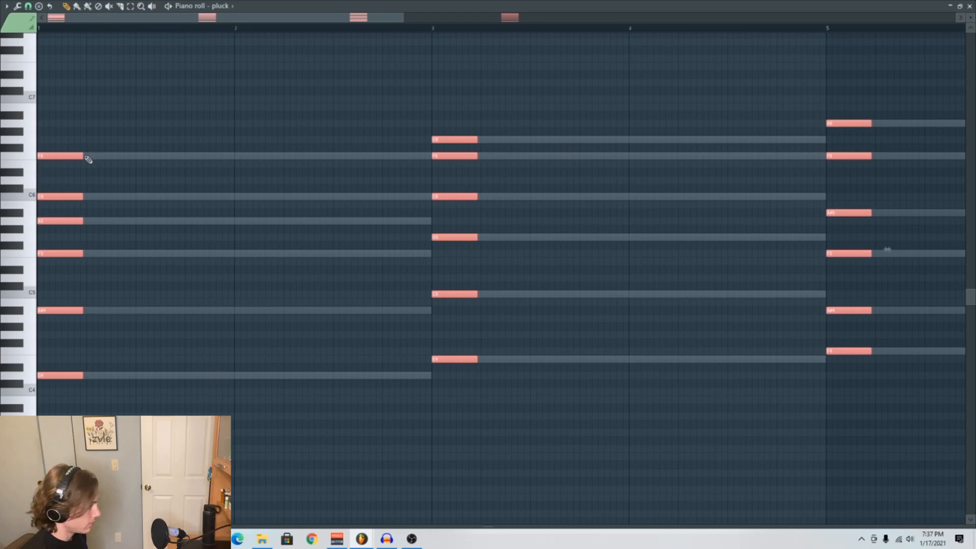
pyautogui.moveTo(83, 156)
pyautogui.mouseDown()
pyautogui.moveTo(60, 160)
pyautogui.moveTo(86, 157)
pyautogui.mouseUp()
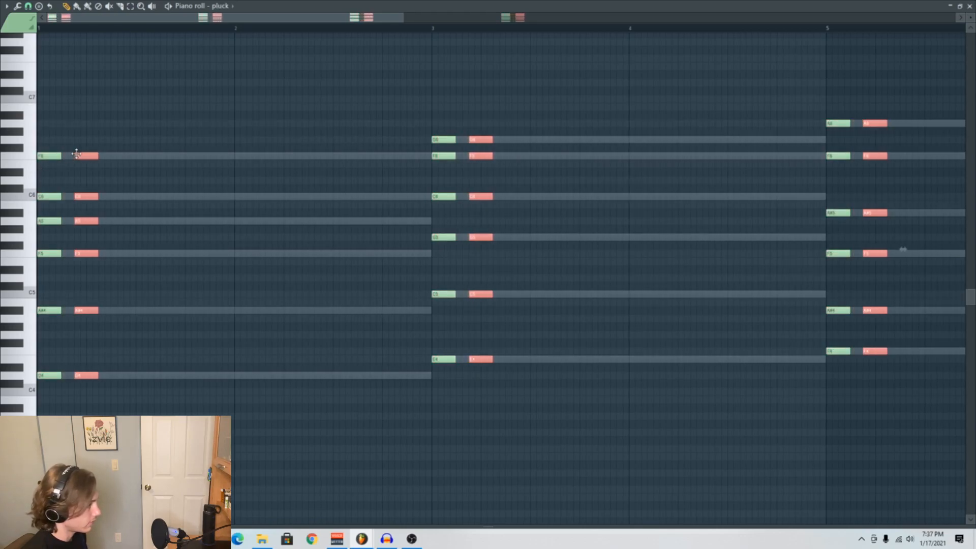
# Step: Duplicate the pluck stabs into groups of three hits and repeat each group to fill the first bar of every chord
pyautogui.moveTo(87, 156); pyautogui.dragTo(124, 156)
pyautogui.scroll(-3, 126, 142)
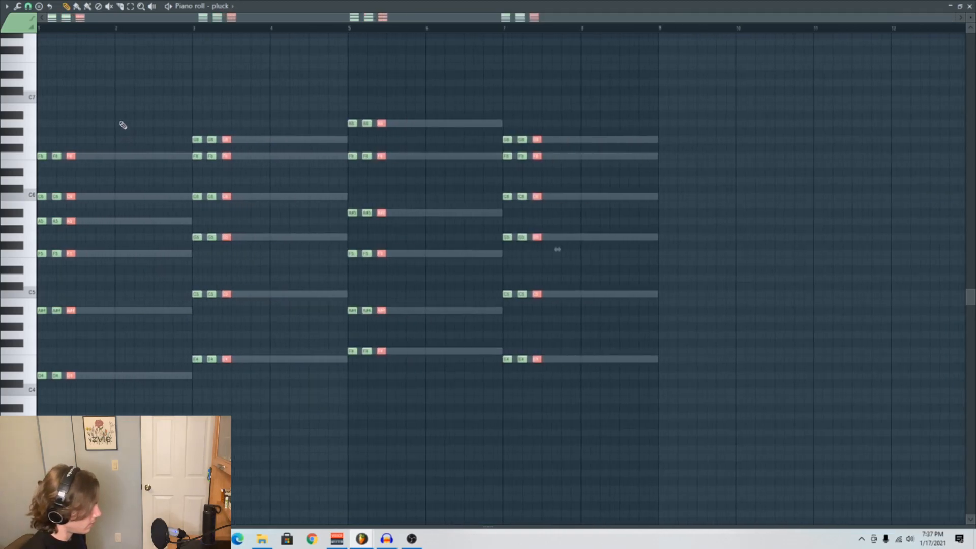
pyautogui.moveTo(577, 406); pyautogui.dragTo(4, 122)
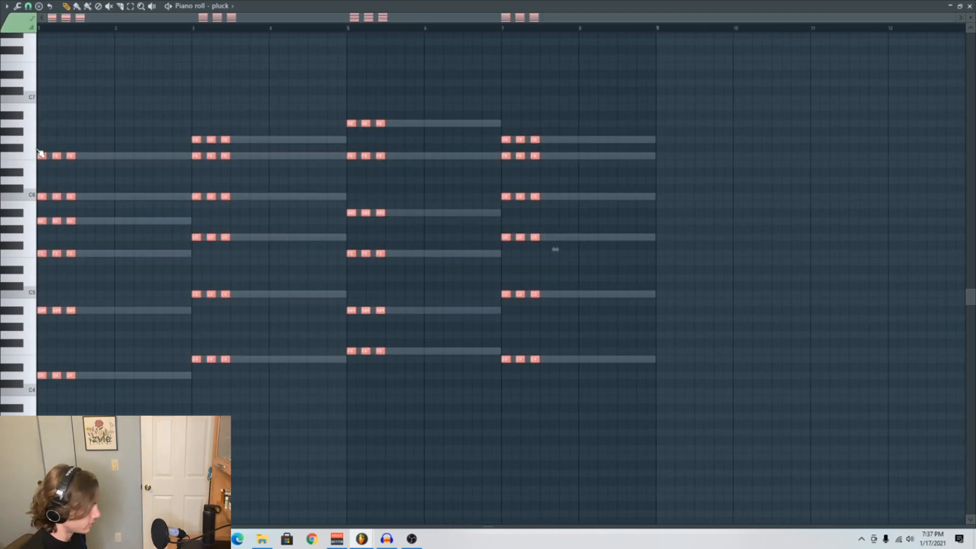
pyautogui.scroll(3, 40, 152)
pyautogui.moveTo(50, 153); pyautogui.dragTo(147, 150)
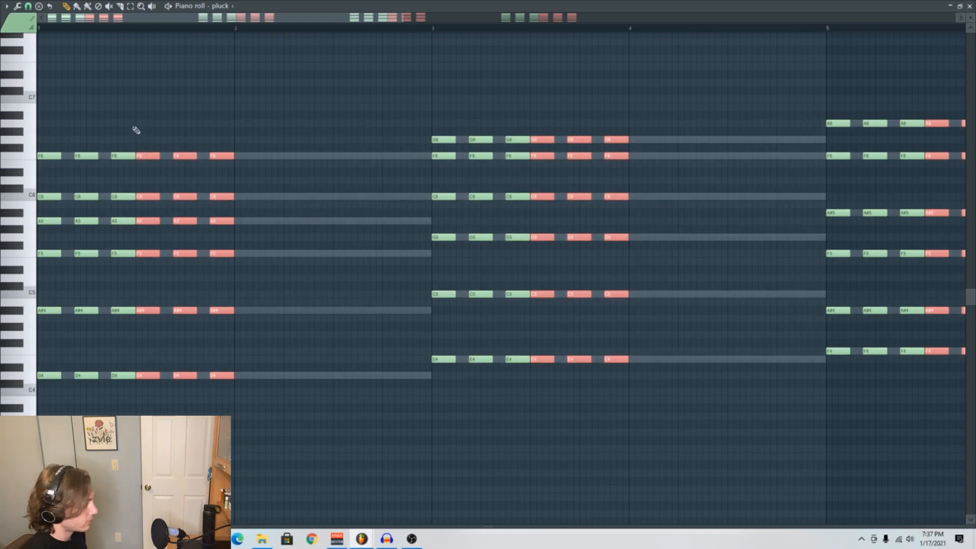
# Step: Select all the six-hit pluck groups and duplicate them into the second bar of each chord
pyautogui.scroll(-3, 131, 125)
pyautogui.keyDown('ctrl'); pyautogui.click(114, 100); pyautogui.keyUp('ctrl')
pyautogui.moveTo(618, 396); pyautogui.dragTo(39, 54)
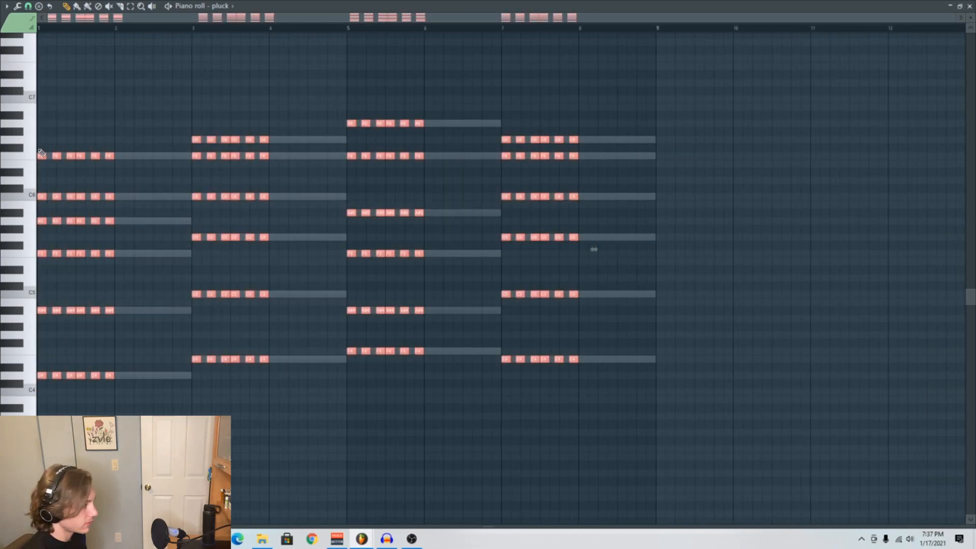
pyautogui.scroll(3, 60, 157)
pyautogui.moveTo(57, 156); pyautogui.dragTo(327, 161)
pyautogui.scroll(-3, 288, 106)
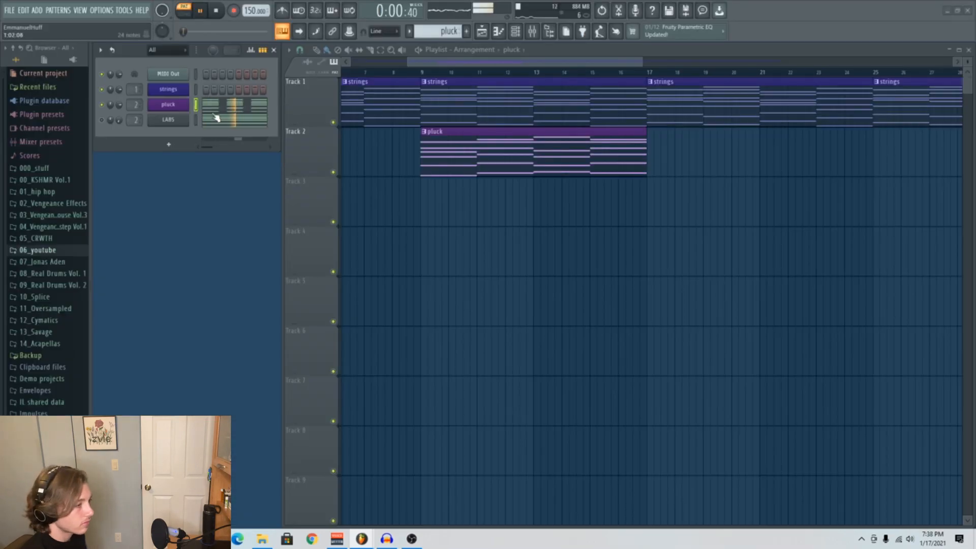
# Step: Open the pluck channel's synth and adjust its filter cutoff while the pattern plays
pyautogui.click(168, 104)
pyautogui.moveTo(605, 221); pyautogui.dragTo(601, 200)
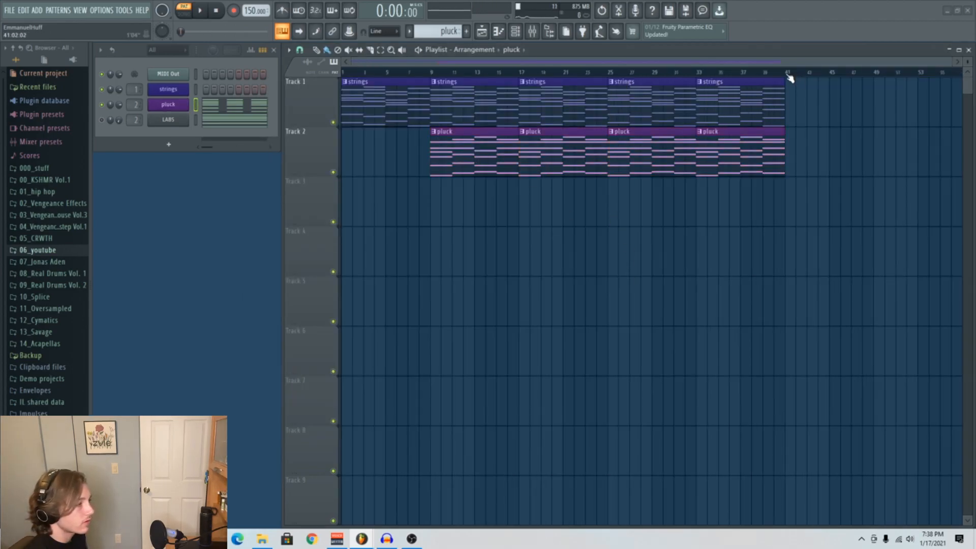
# Step: Select bars 9 to 41 in the playlist and create an automation clip for the pluck's Serum filter cutoff
pyautogui.moveTo(788, 72); pyautogui.dragTo(431, 72)
pyautogui.click(169, 106)
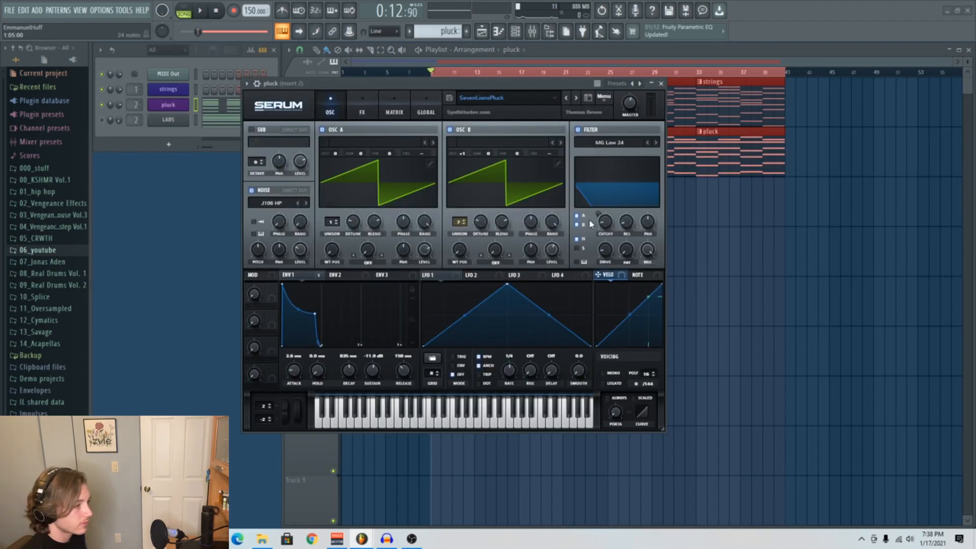
pyautogui.moveTo(603, 231); pyautogui.dragTo(602, 232)
pyautogui.click(662, 84)
# Step: Align the start of the pluck cutoff automation clip on Track 3 with bar 9 and place the playhead there
pyautogui.scroll(8, 376, 222)
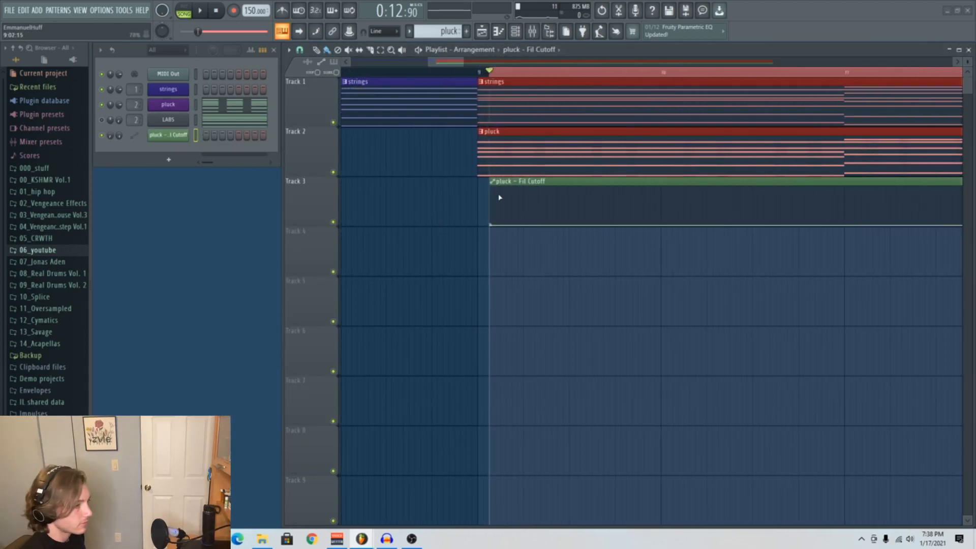
pyautogui.moveTo(517, 183); pyautogui.dragTo(504, 185)
pyautogui.scroll(-8, 484, 193)
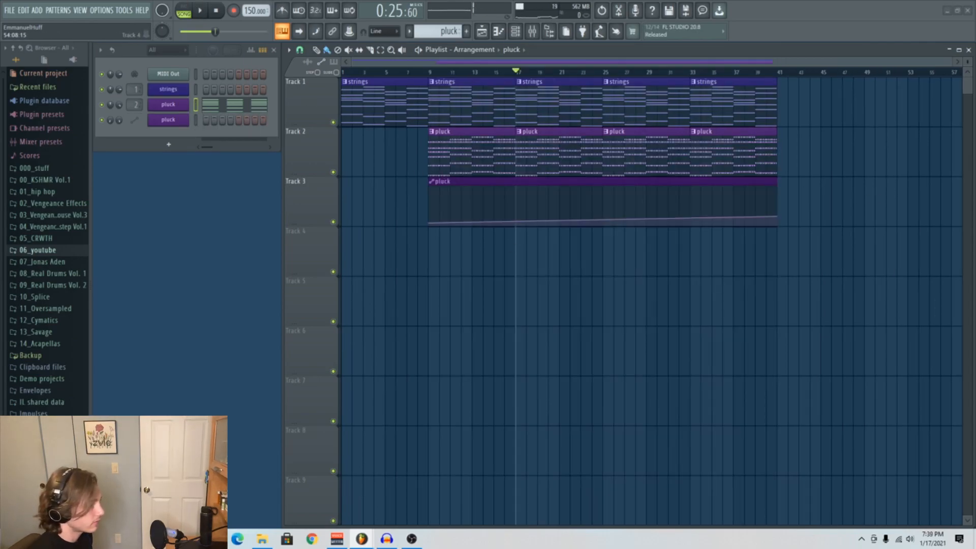
pyautogui.click(423, 72)
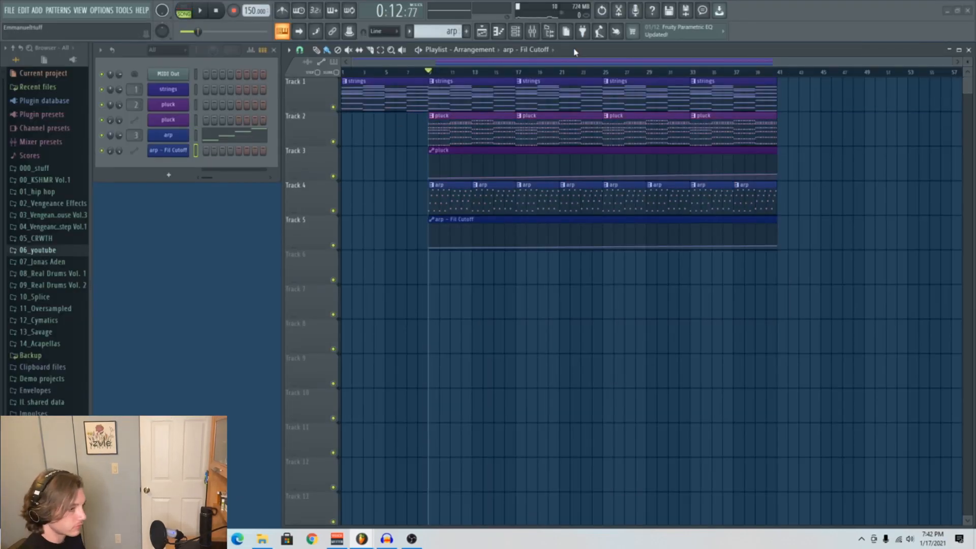
# Step: Load ValhallaVintageVerb in the first effect slot of mixer Insert 3 and set its Mix to 7.2%
pyautogui.click(532, 31)
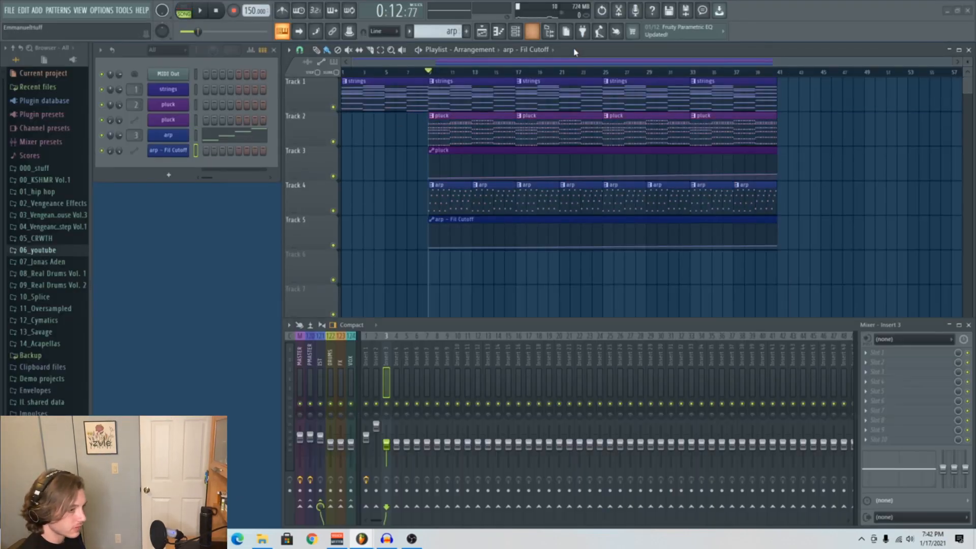
pyautogui.click(917, 356)
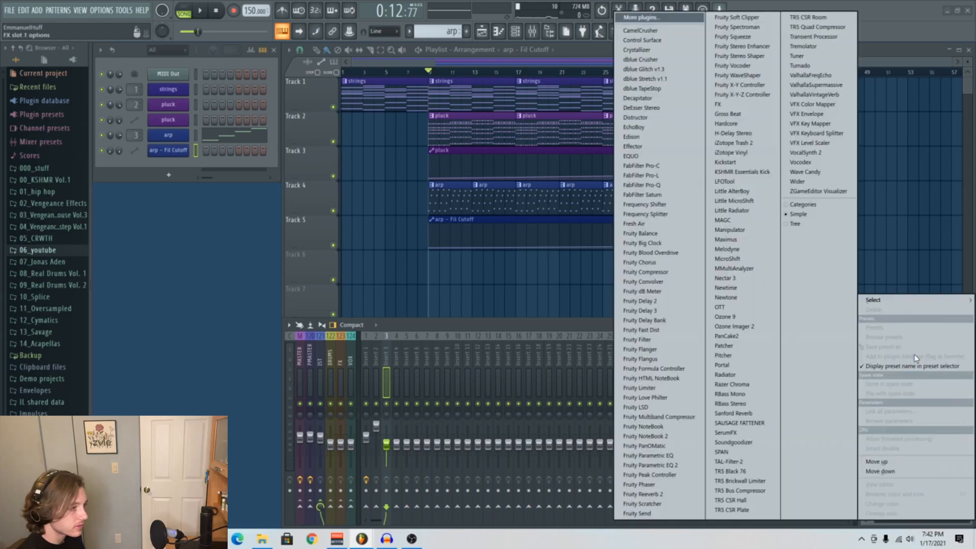
pyautogui.click(785, 96)
pyautogui.moveTo(362, 300); pyautogui.dragTo(342, 424)
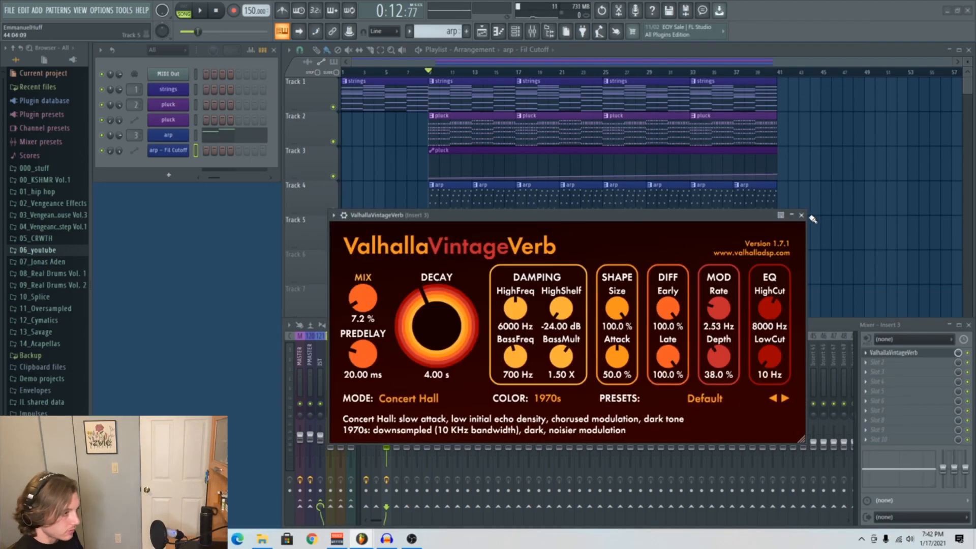
# Step: Select bars 9 to 41 in the playlist and create an automation clip for the Insert 3 ValhallaVintageVerb Mix
pyautogui.click(801, 215)
pyautogui.press('F9')
pyautogui.moveTo(778, 77); pyautogui.dragTo(453, 131)
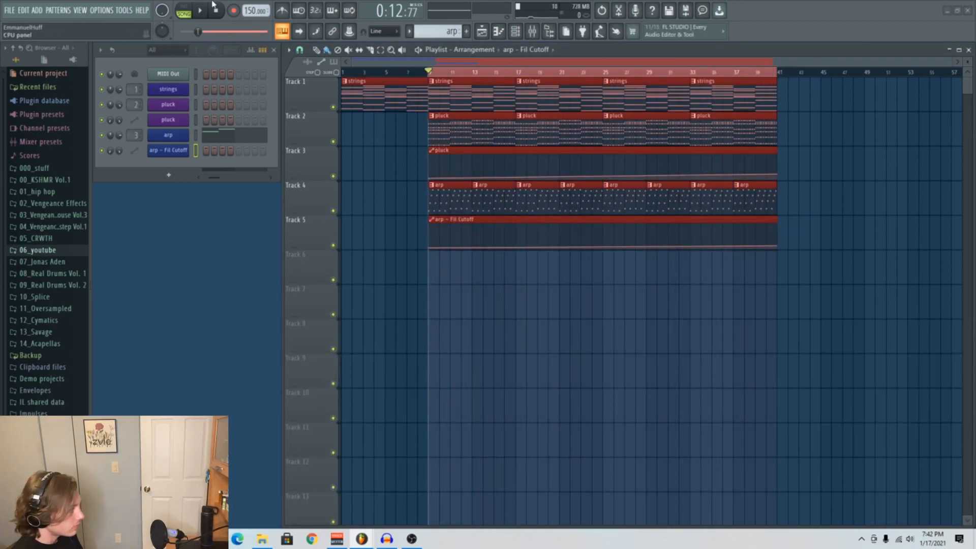
pyautogui.click(124, 10)
pyautogui.moveTo(153, 139)
pyautogui.click(254, 199)
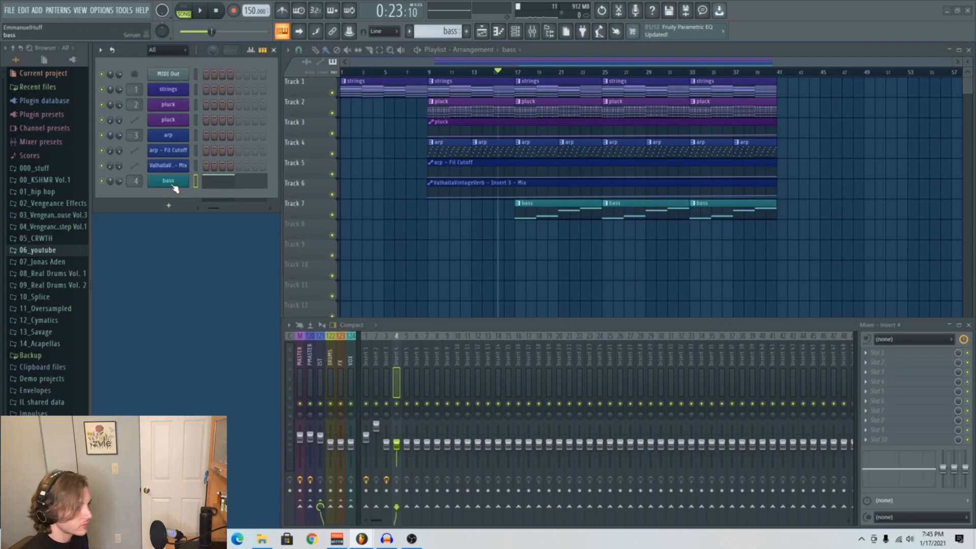
# Step: Inspect the bass channel's Serum patch and play the arrangement from about bar 16 to hear the bass enter
pyautogui.click(173, 186)
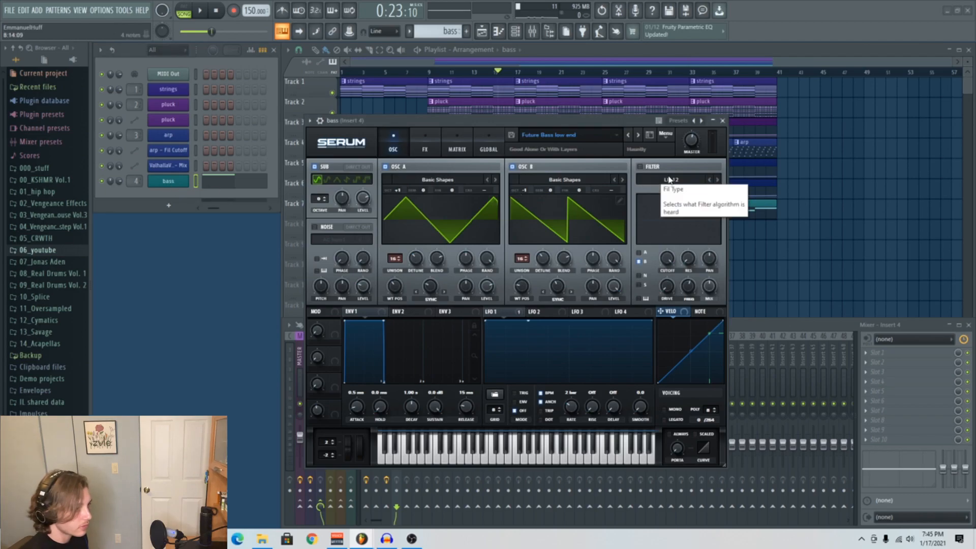
pyautogui.click(722, 120)
pyautogui.scroll(-3, 549, 122)
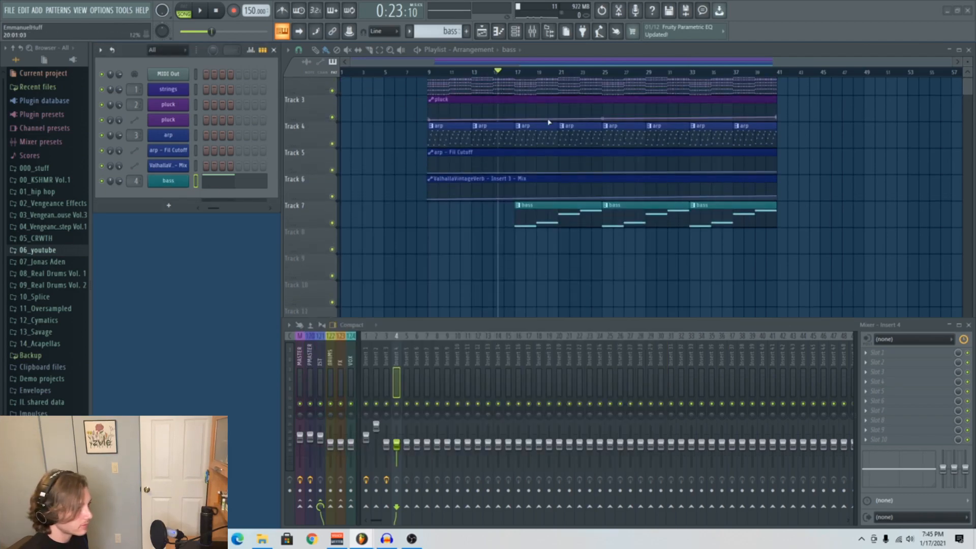
pyautogui.click(507, 71)
pyautogui.scroll(-4, 517, 121)
pyautogui.press('space')
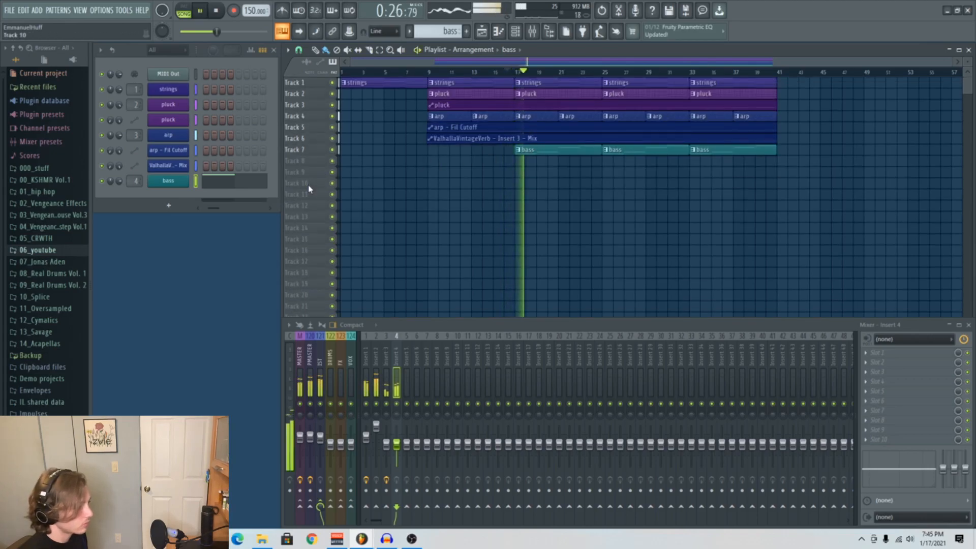
pyautogui.press('space')
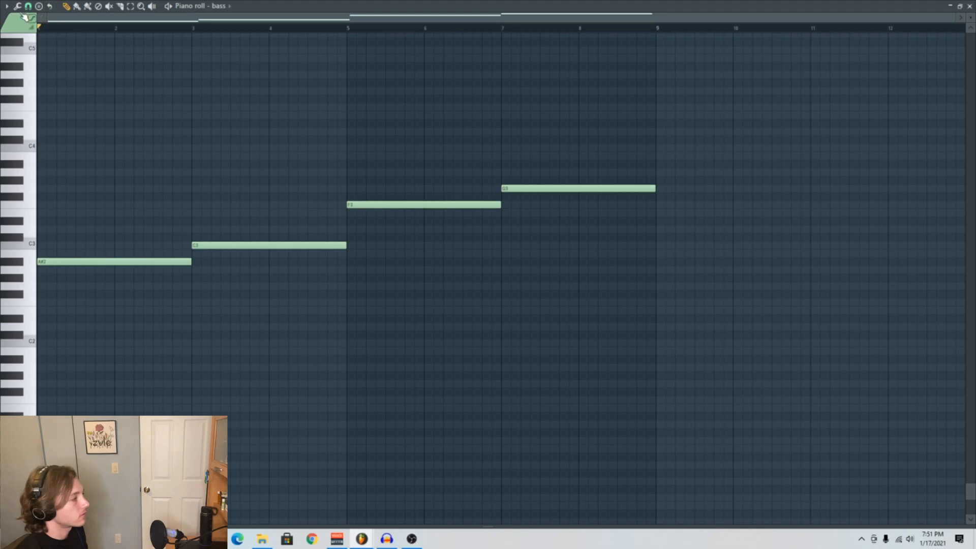
# Step: Review the bass pattern's notes at bars 3, 5 and 7 in the piano roll, and return to the playlist
pyautogui.press('space')
pyautogui.click(192, 30)
pyautogui.click(348, 30)
pyautogui.click(504, 30)
pyautogui.click(970, 6)
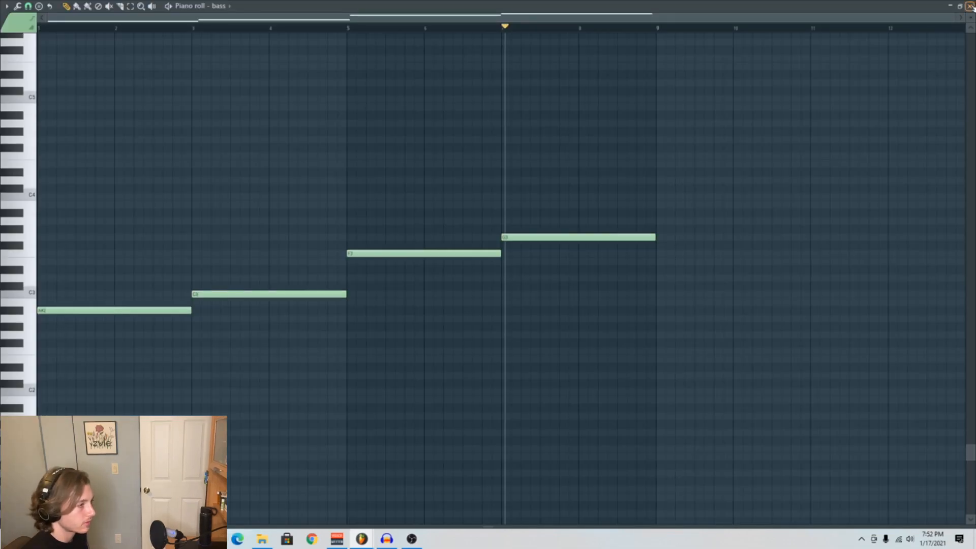
pyautogui.click(970, 6)
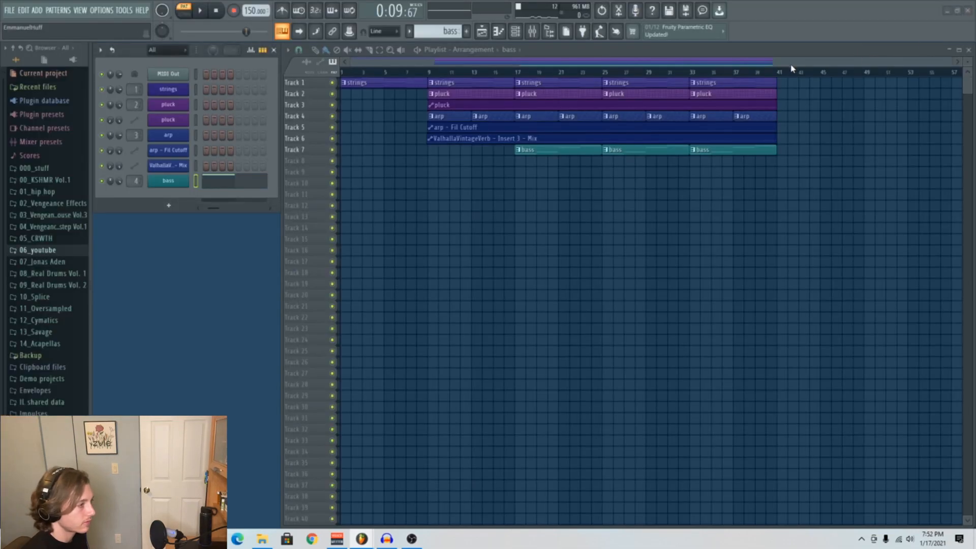
# Step: Select bars 17 to 41 in the playlist and create an automation clip for the bass synth's filter cutoff
pyautogui.moveTo(782, 76); pyautogui.dragTo(521, 102)
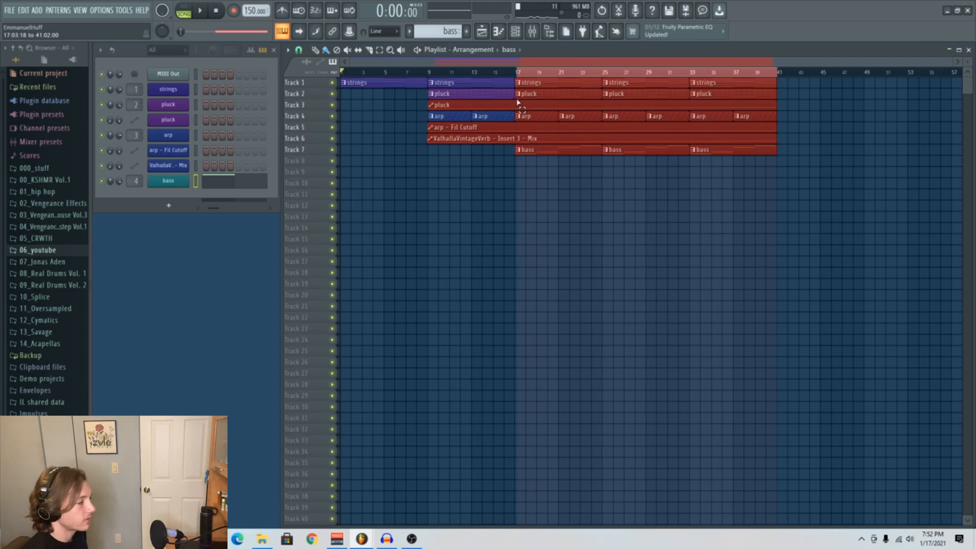
pyautogui.click(167, 183)
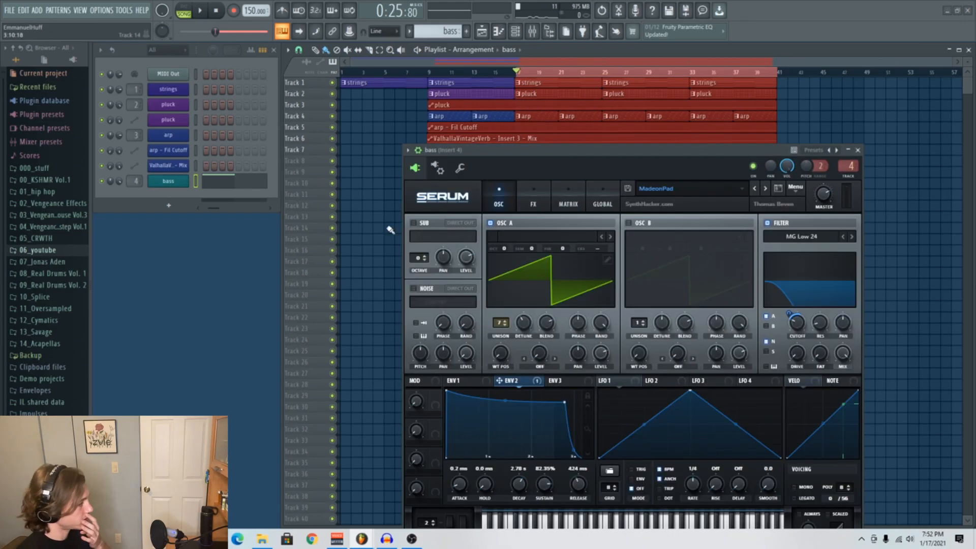
pyautogui.moveTo(798, 323)
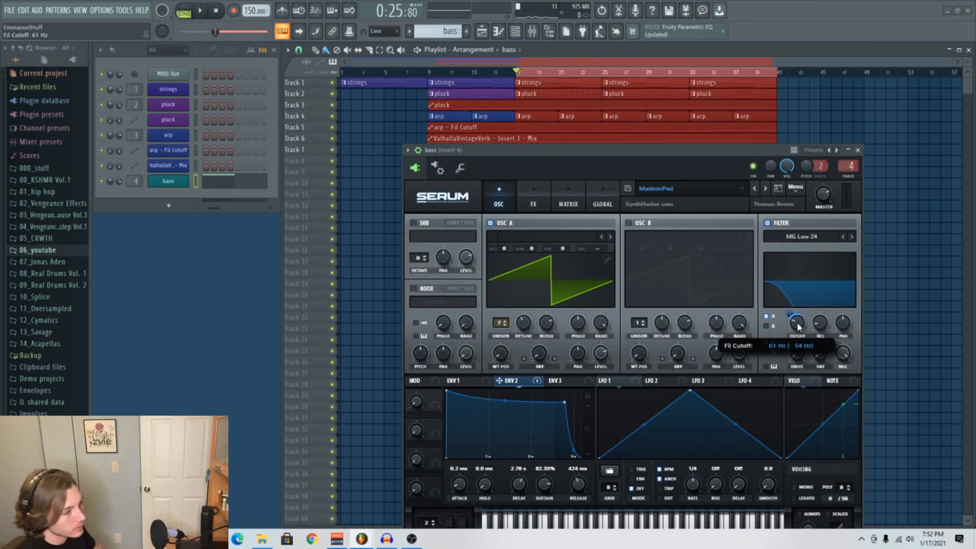
pyautogui.click(858, 150)
pyautogui.click(128, 11)
pyautogui.moveTo(149, 136)
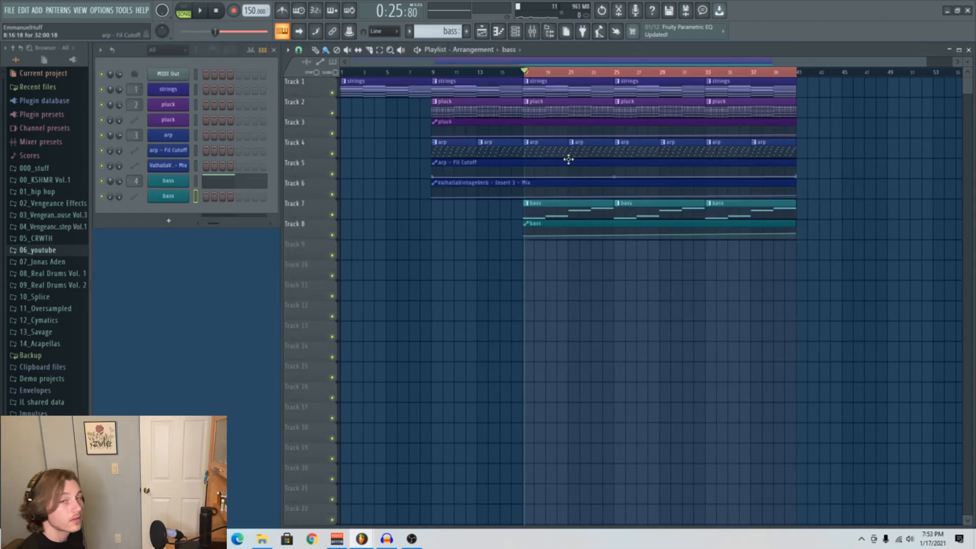
pyautogui.hotkey('ctrl', 'd')
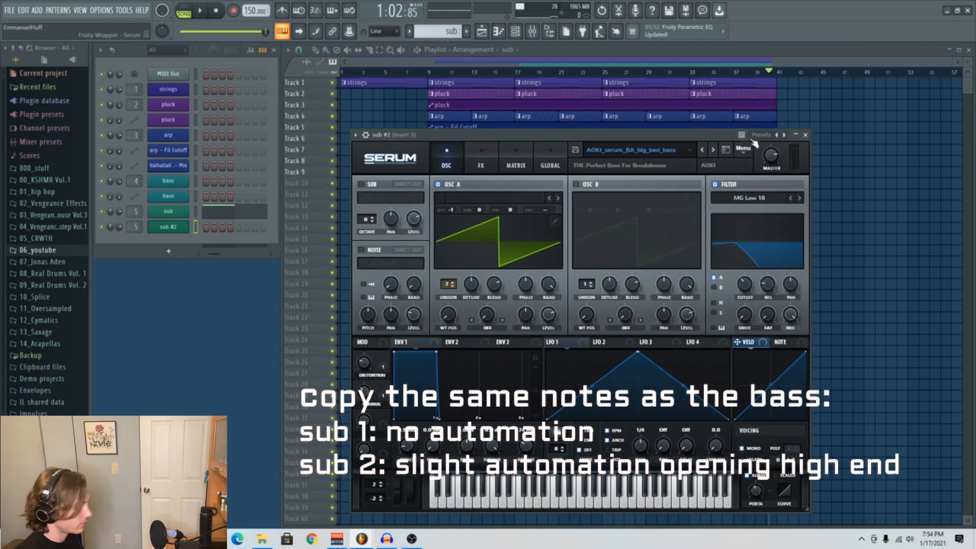
# Step: Copy the sub channel's notes into sub #2 and slightly raise the filter cutoff in the sub's synth
pyautogui.click(806, 135)
pyautogui.rightClick(169, 214)
pyautogui.click(302, 222)
pyautogui.rightClick(175, 229)
pyautogui.click(309, 248)
pyautogui.scroll(3, 638, 143)
pyautogui.scroll(3, 645, 165)
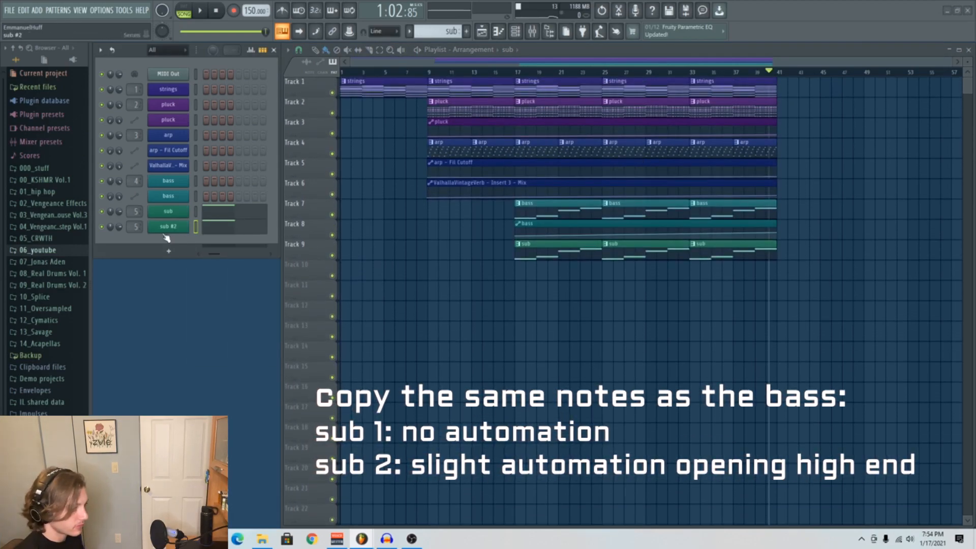
pyautogui.click(168, 211)
pyautogui.moveTo(731, 296); pyautogui.dragTo(730, 287)
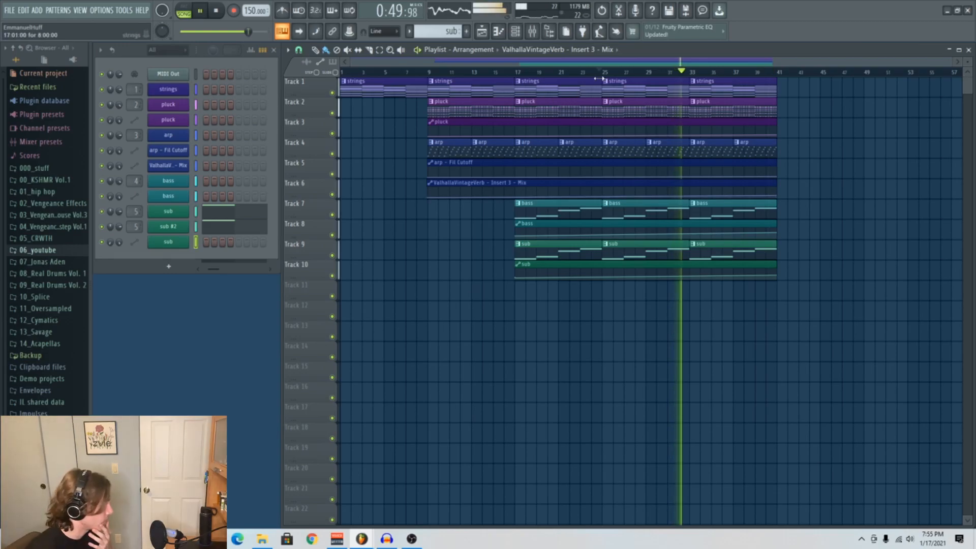
# Step: Add a piano channel and play back its melody in the piano roll with the time selection cleared
pyautogui.press('space')
pyautogui.click(169, 266)
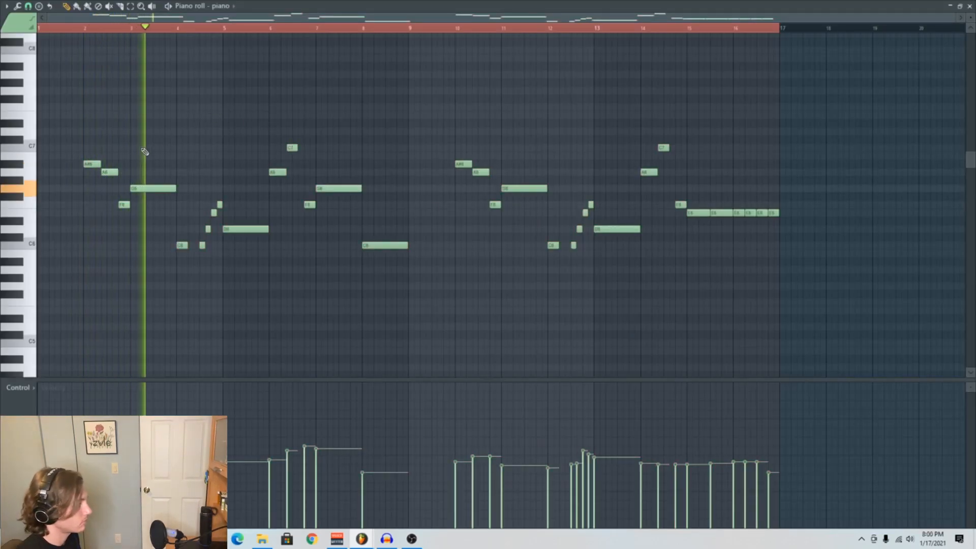
pyautogui.hotkey('ctrl', 'd')
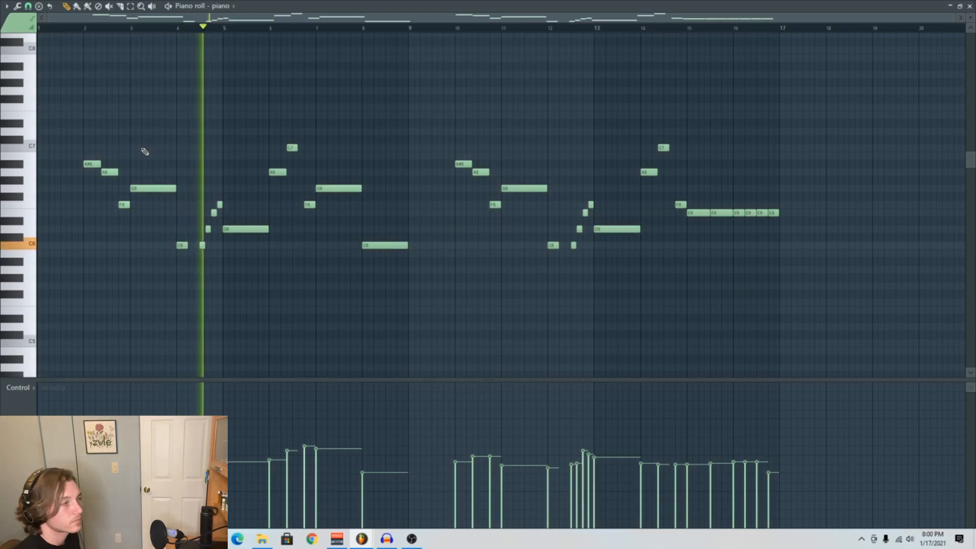
pyautogui.press('space')
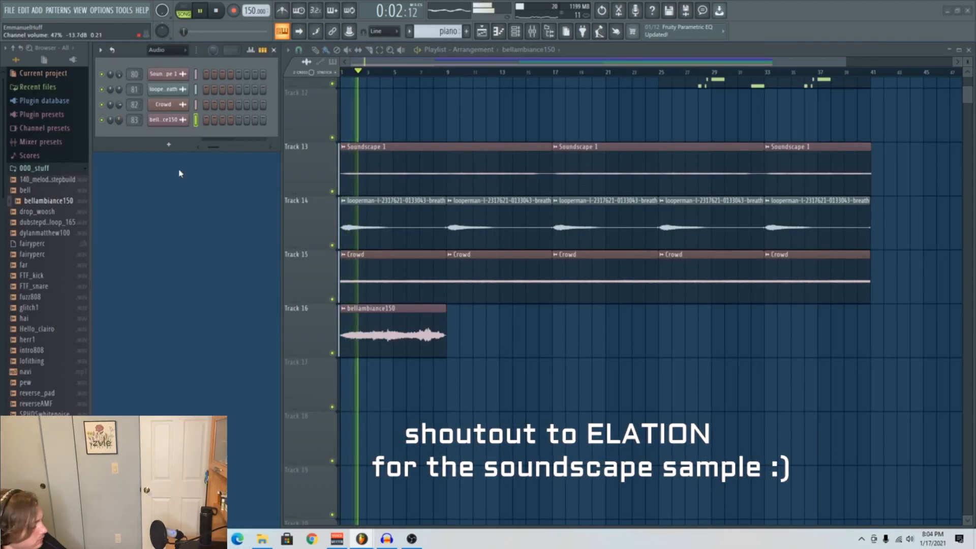
# Step: Try to duplicate the bellambiance150 clip on Track 16 twice
pyautogui.click(344, 336)
pyautogui.hotkey('ctrl', 'b')
pyautogui.hotkey('ctrl', 'b')
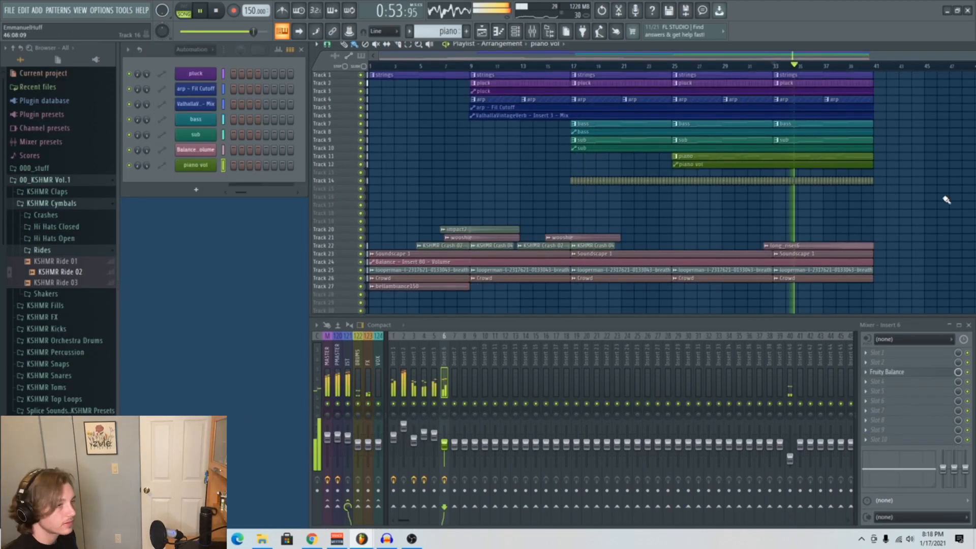
# Step: Play the layered snare build on Tracks 17 to 20 from bars 33, 37 and 39
pyautogui.press('space')
pyautogui.click(774, 66)
pyautogui.scroll(5, 774, 66)
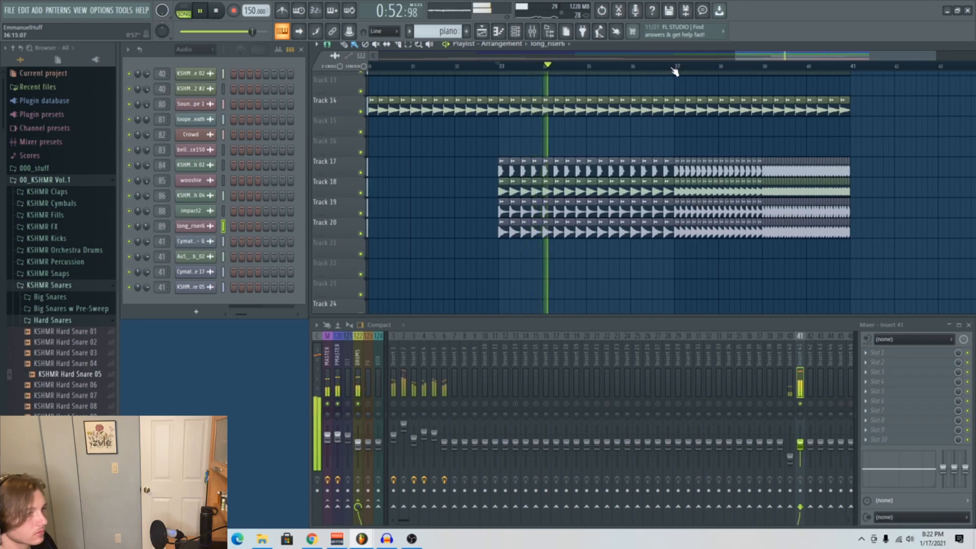
pyautogui.click(674, 67)
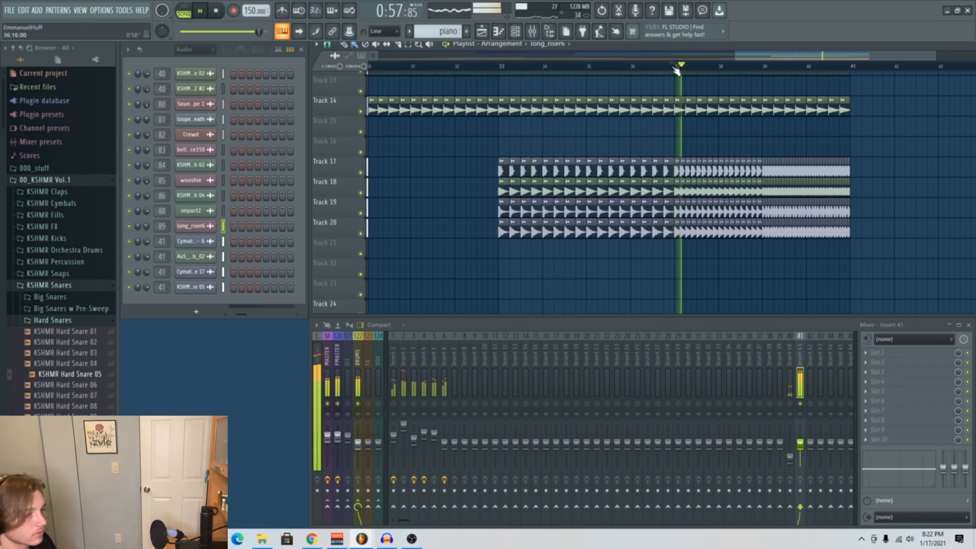
pyautogui.click(767, 67)
pyautogui.press('space')
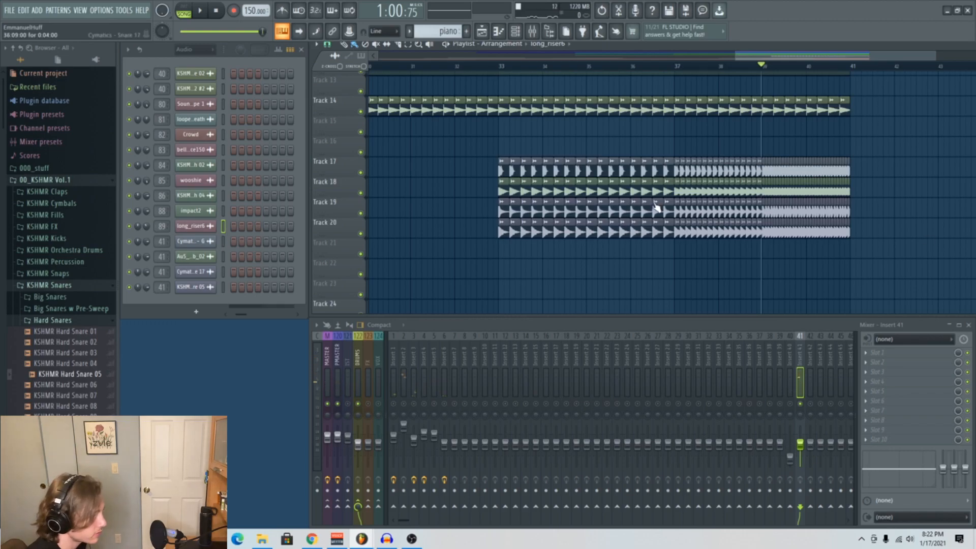
# Step: Set the time-stretching mode of the Cymatics - Dubstep Snare 5 - G sample to Stretch
pyautogui.doubleClick(501, 171)
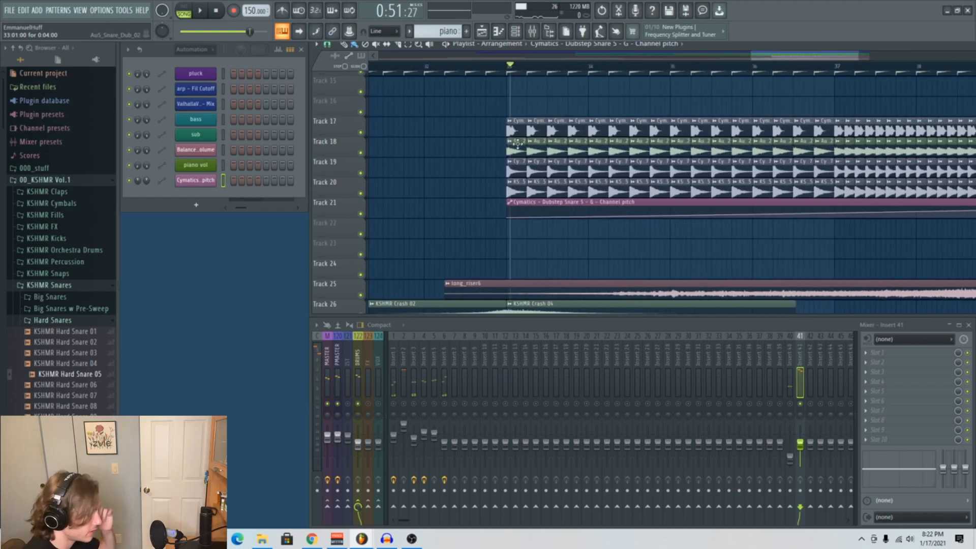
pyautogui.doubleClick(518, 124)
pyautogui.click(387, 164)
pyautogui.click(385, 192)
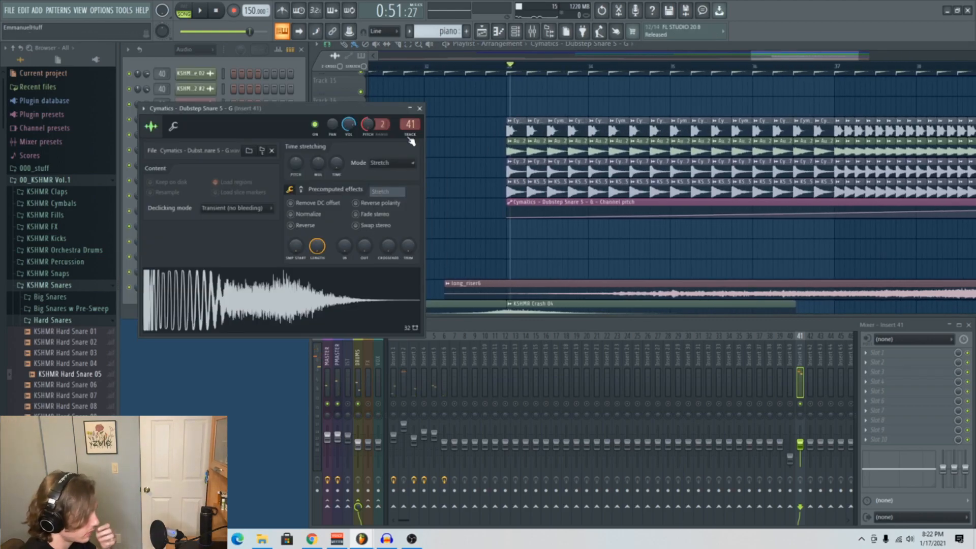
pyautogui.click(420, 109)
# Step: Set the time-stretching mode of the Au5_Snare_Dub_02 sample to Stretch
pyautogui.doubleClick(516, 150)
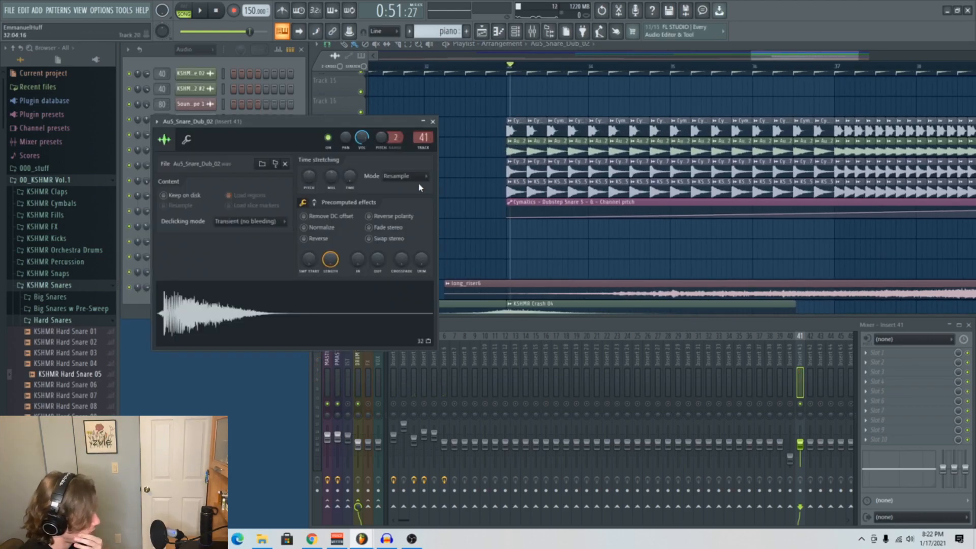
pyautogui.click(409, 176)
pyautogui.click(401, 205)
# Step: Link the Au5_Snare_Dub_02 channel pitch to the Cymatics - Dubstep Snare 5 - G - Channel pitch automation clip
pyautogui.rightClick(383, 139)
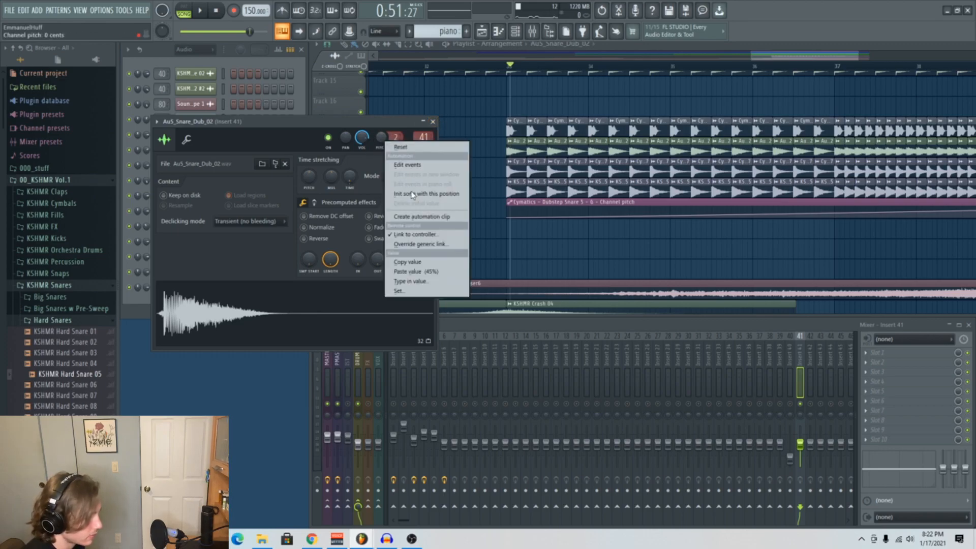
pyautogui.click(416, 234)
pyautogui.click(493, 253)
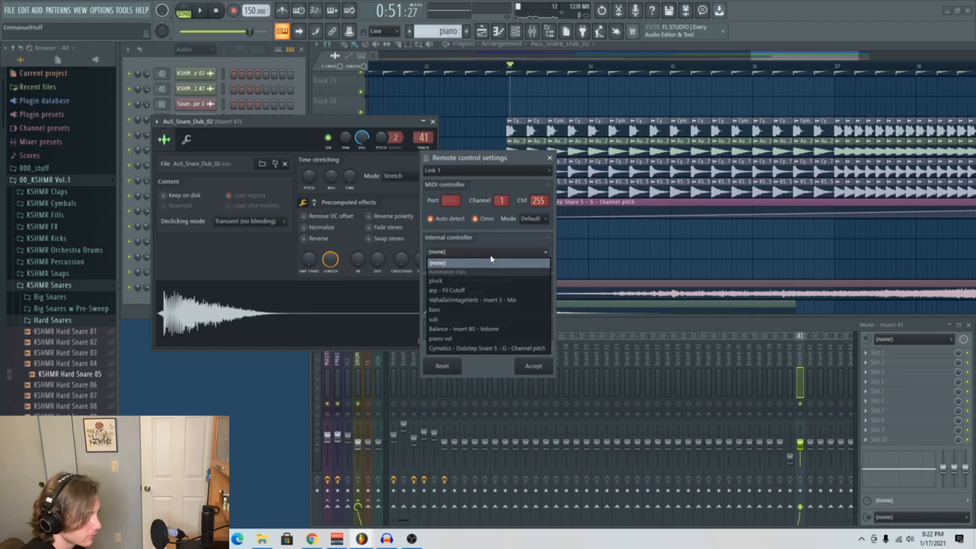
pyautogui.click(494, 349)
pyautogui.click(537, 367)
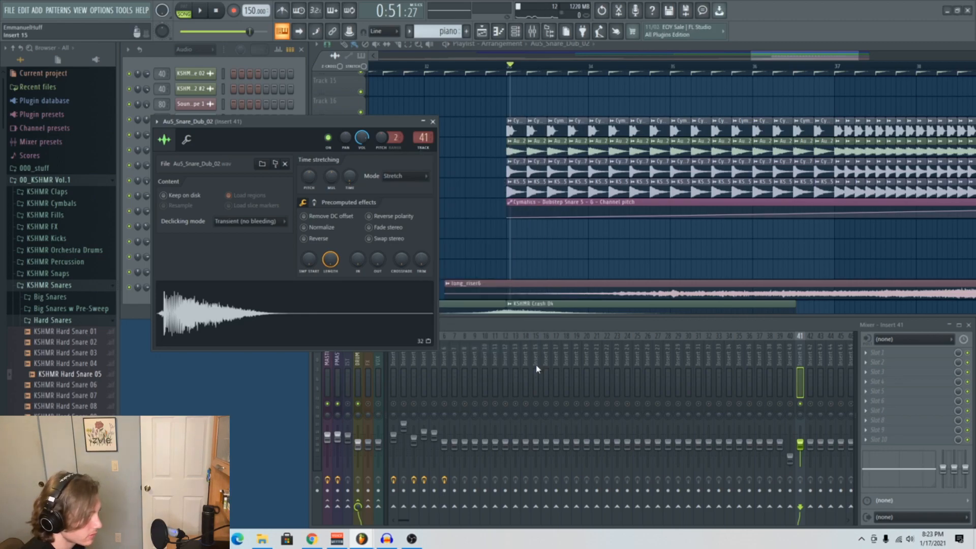
# Step: Load FabFilter Pro-Q in the first effect slot of Insert 41 and shape a band on its response curve
pyautogui.click(635, 67)
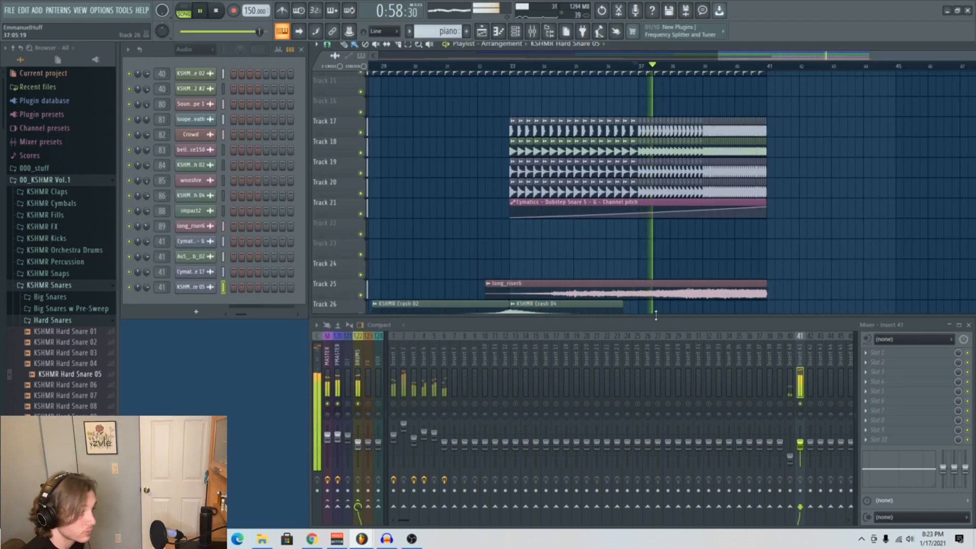
pyautogui.press('space')
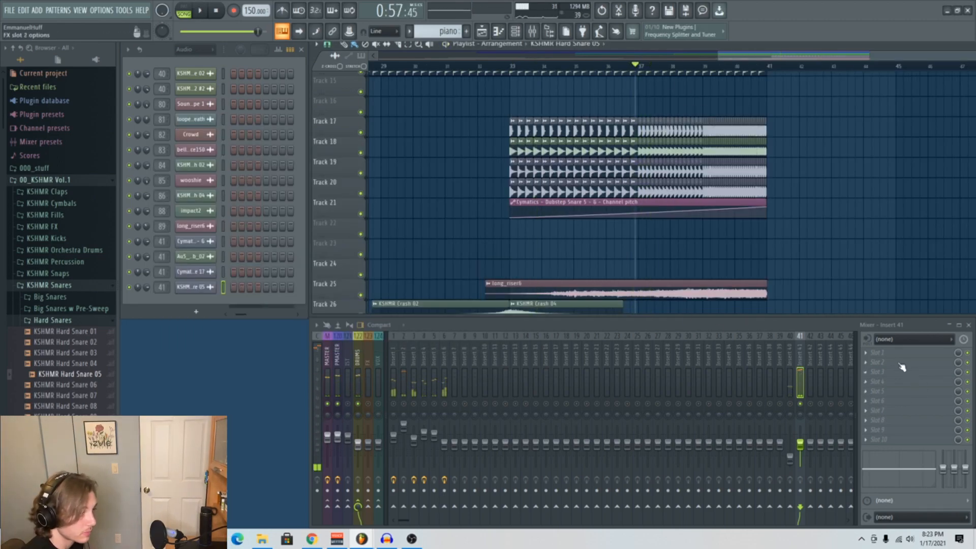
pyautogui.click(888, 354)
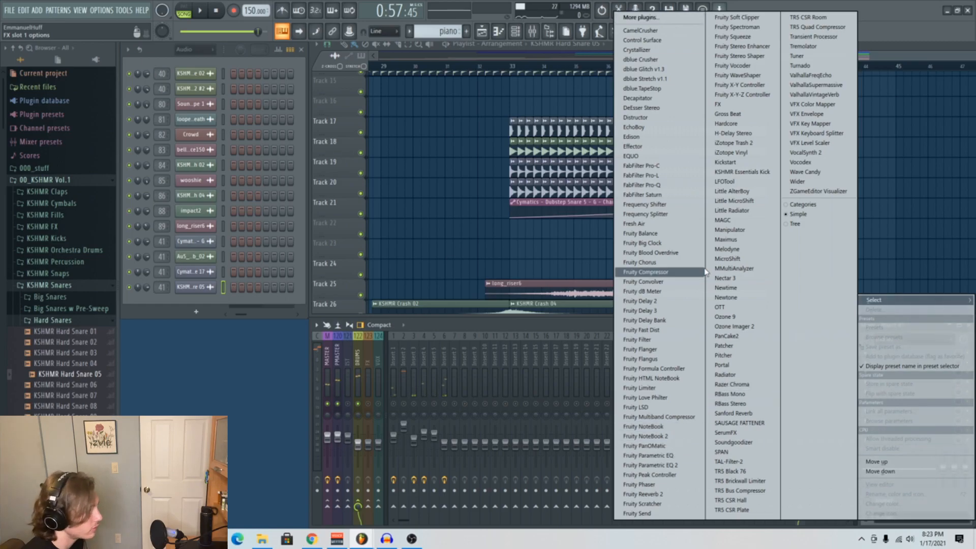
pyautogui.click(641, 185)
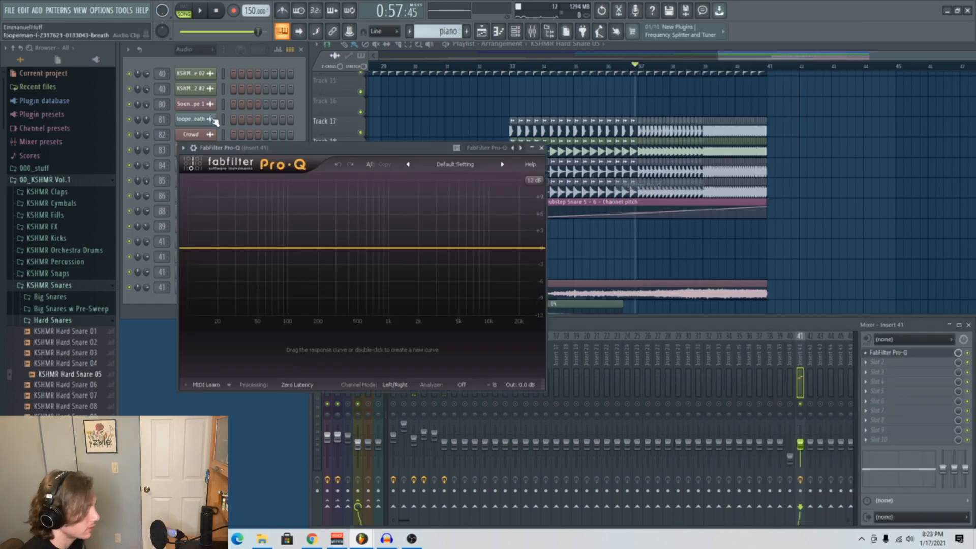
pyautogui.moveTo(535, 248); pyautogui.dragTo(394, 380)
pyautogui.moveTo(408, 350); pyautogui.dragTo(442, 291)
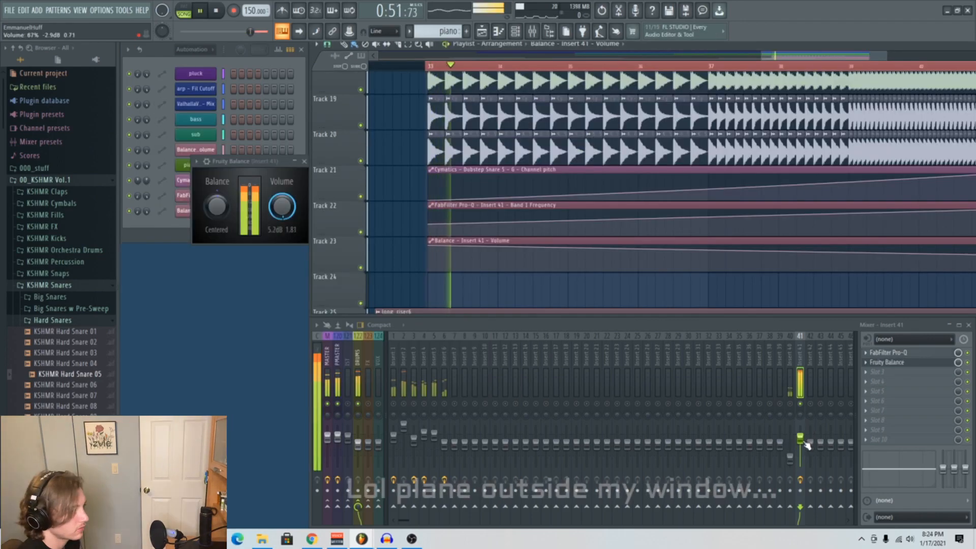
pyautogui.scroll(-2, 528, 203)
pyautogui.scroll(-5, 734, 170)
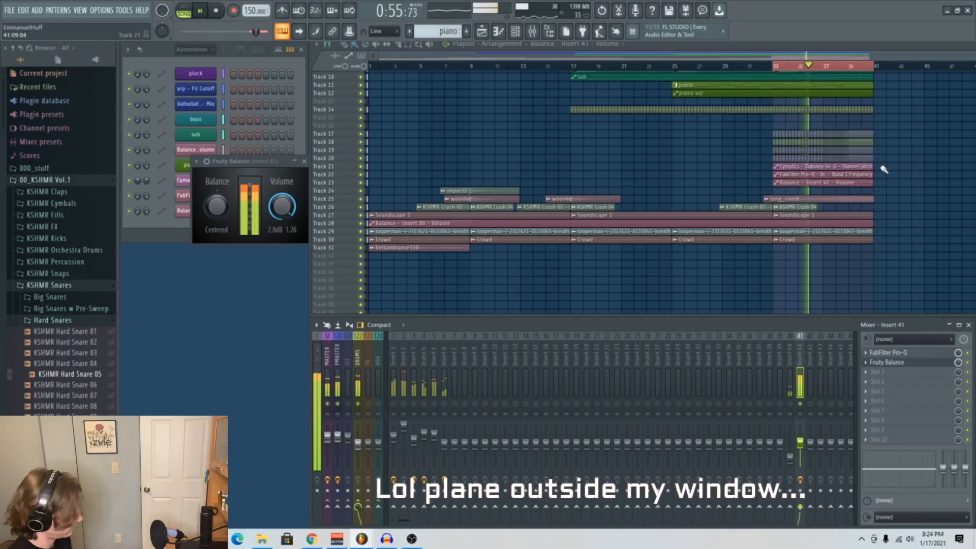
pyautogui.scroll(3, 880, 175)
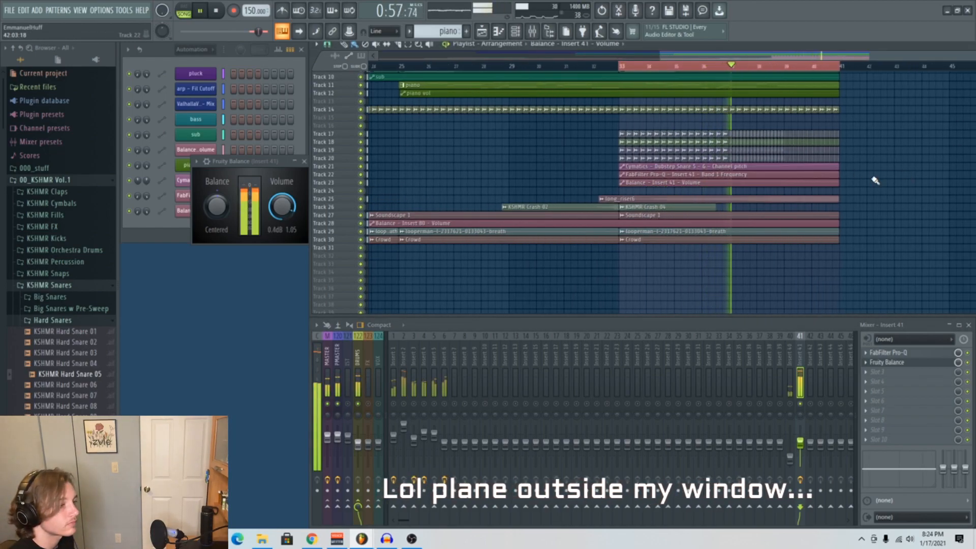
# Step: Review the snare build automation and riser on Tracks 17 to 25, followed by the full arrangement up to bar 41
pyautogui.keyDown('ctrl'); pyautogui.click(874, 179); pyautogui.keyUp('ctrl')
pyautogui.scroll(3, 828, 168)
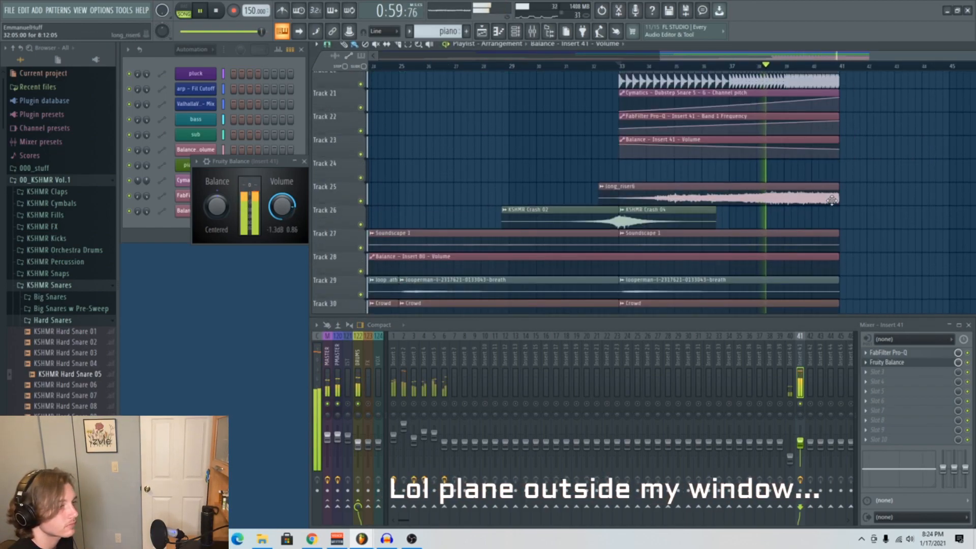
pyautogui.scroll(3, 855, 166)
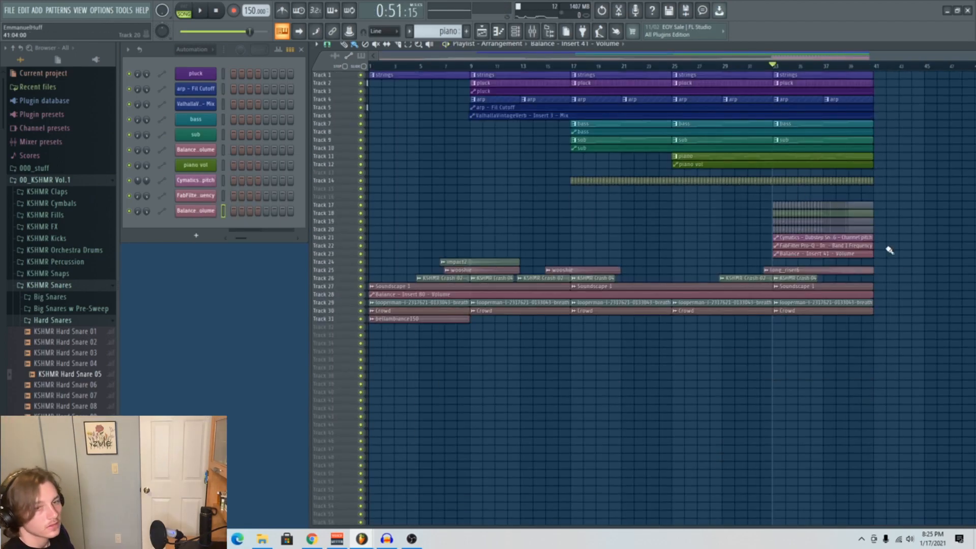
pyautogui.moveTo(904, 313); pyautogui.dragTo(316, 188)
pyautogui.keyDown('ctrl'); pyautogui.click(568, 222); pyautogui.keyUp('ctrl')
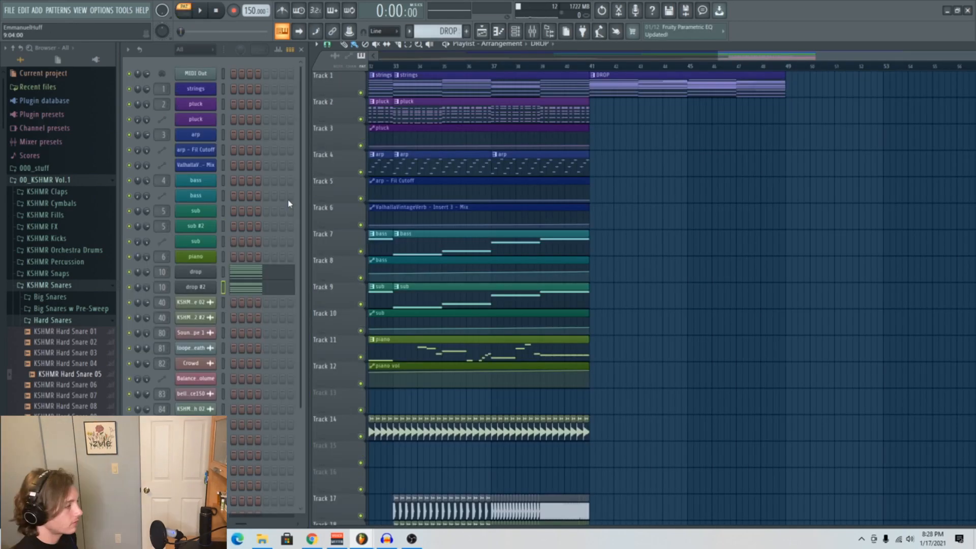
# Step: Examine the chord notes of the drop #2 channel in the piano roll while the DROP pattern plays
pyautogui.rightClick(193, 288)
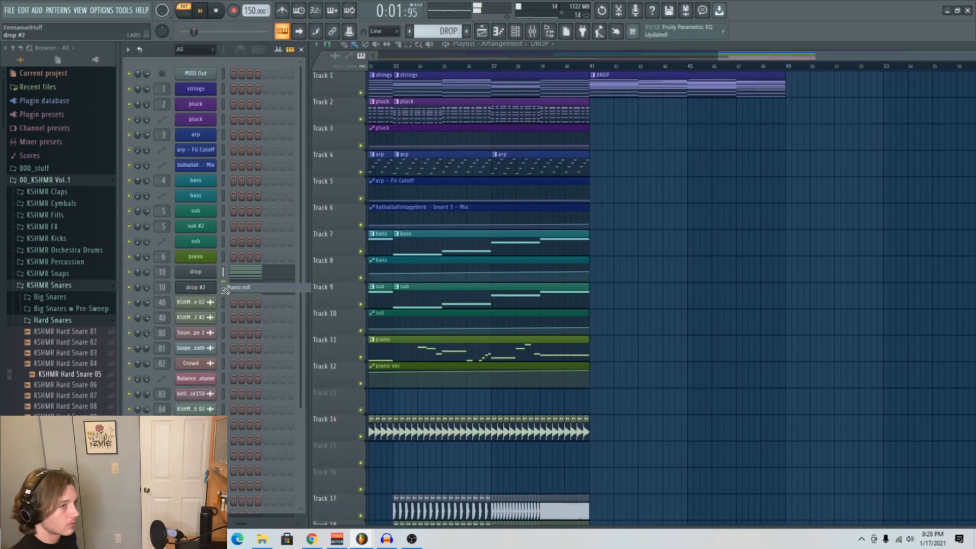
pyautogui.click(203, 291)
pyautogui.moveTo(970, 18); pyautogui.dragTo(970, 5)
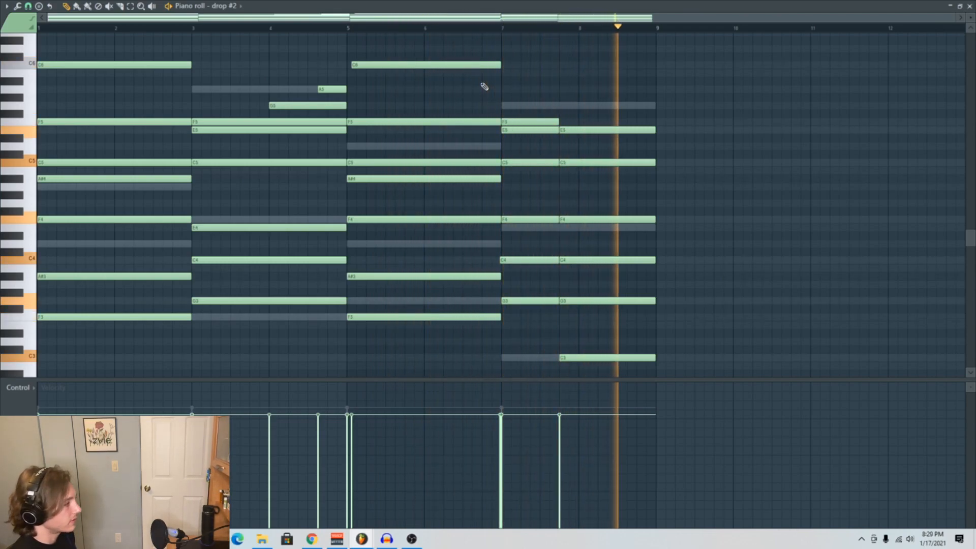
pyautogui.press('space')
pyautogui.click(970, 6)
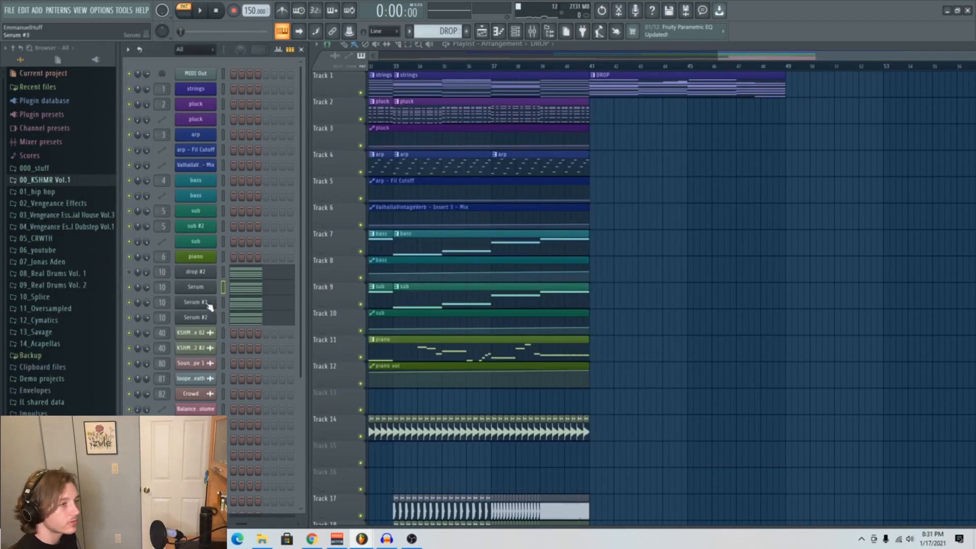
# Step: Inspect the synth settings of the Serum, Serum #3 and Serum #2 channels that layer the drop chords
pyautogui.click(208, 294)
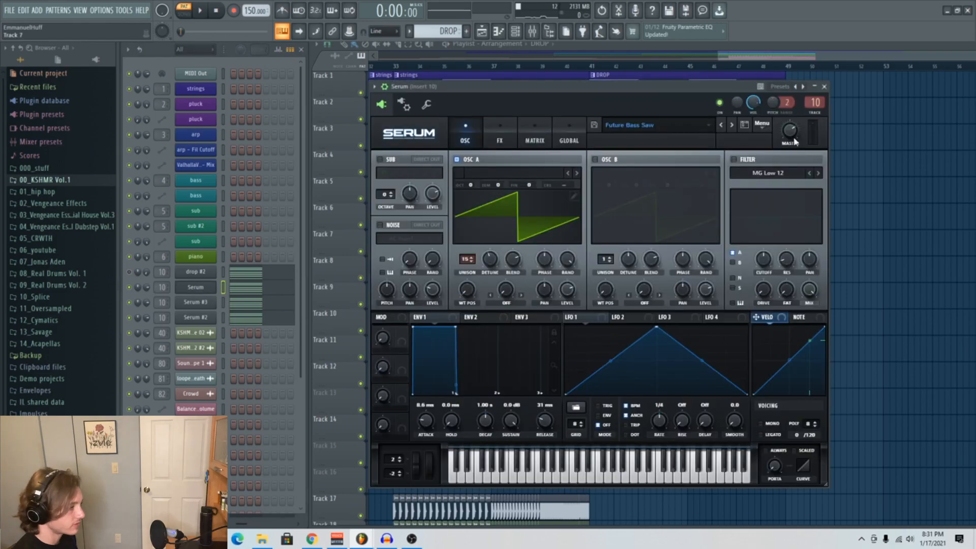
pyautogui.click(824, 87)
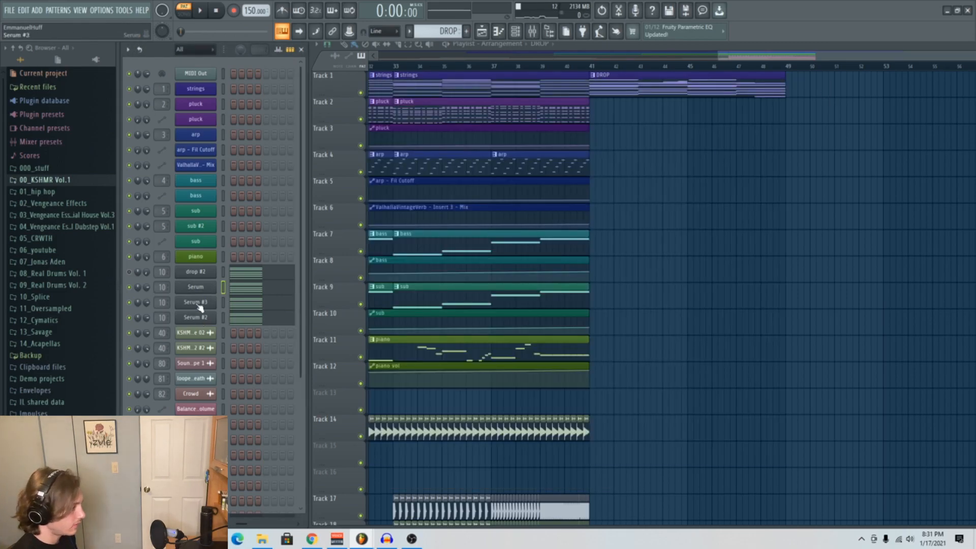
pyautogui.click(195, 302)
pyautogui.click(776, 141)
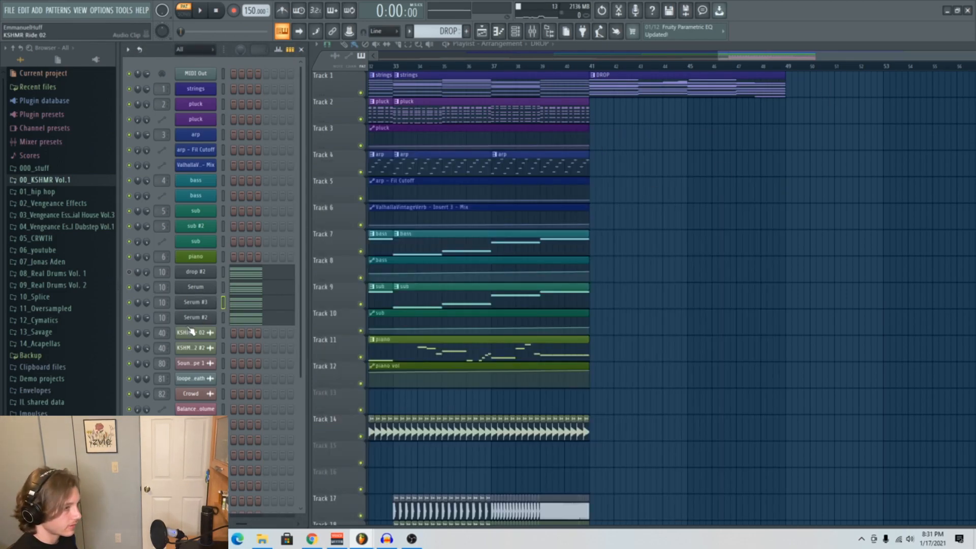
pyautogui.click(202, 319)
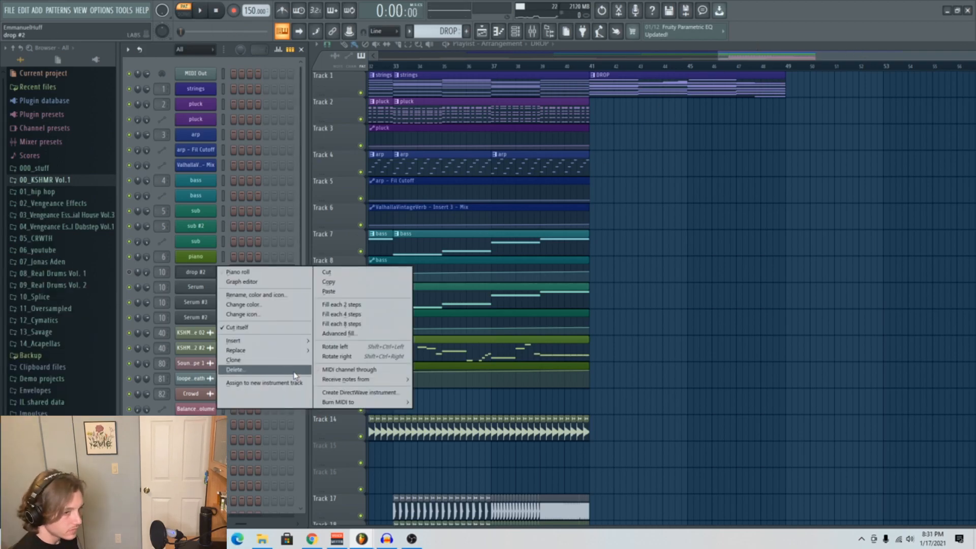
# Step: Delete the drop #2 channel from the channel rack
pyautogui.click(236, 371)
pyautogui.press('Return')
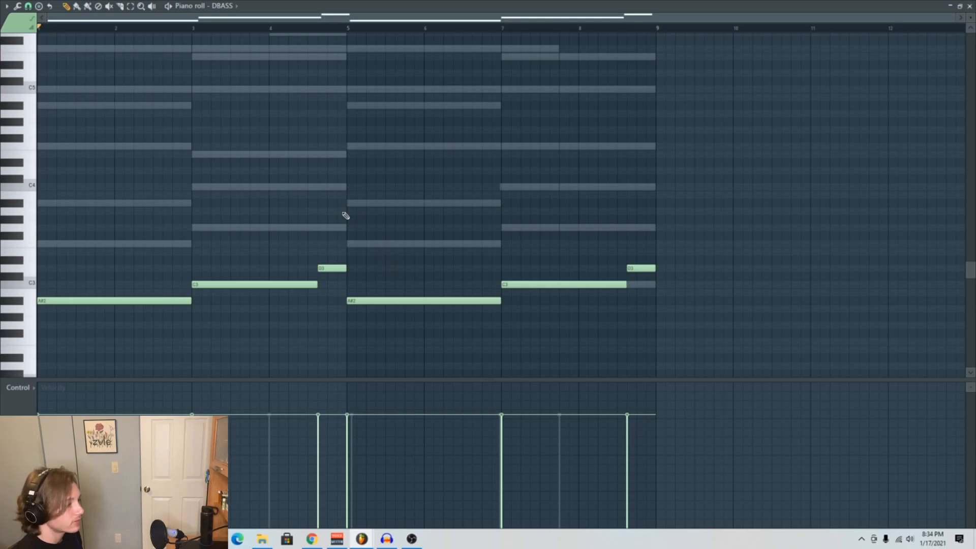
# Step: Audition the DBASS bass notes of the DROP pattern in the piano roll
pyautogui.press('space')
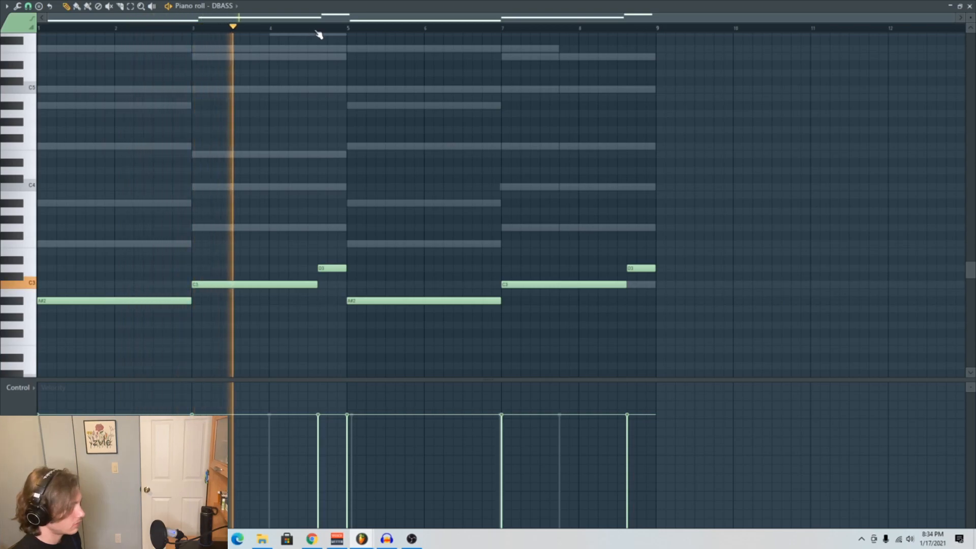
pyautogui.press('space')
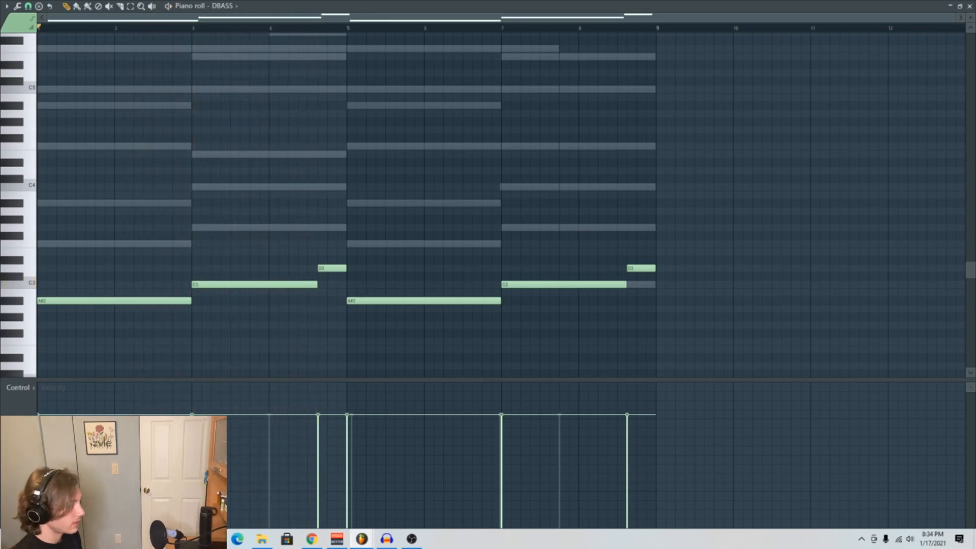
pyautogui.click(969, 6)
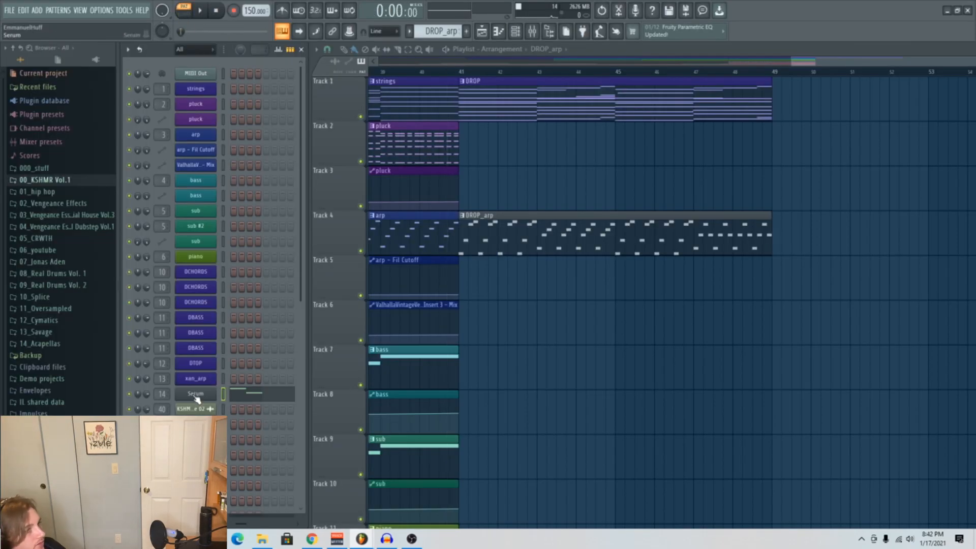
# Step: Examine and audition the DROP_arp notes of the Serum channel in the piano roll
pyautogui.rightClick(197, 399)
pyautogui.click(271, 381)
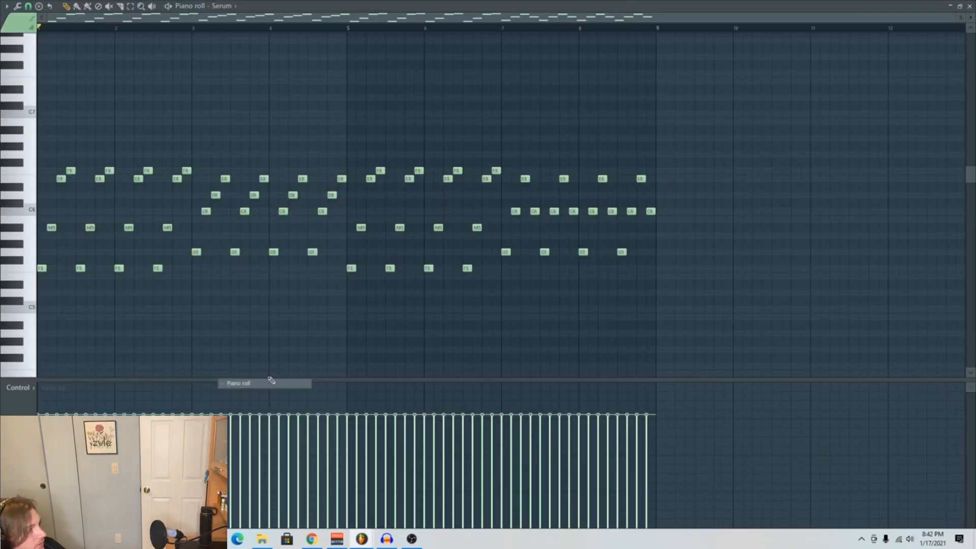
pyautogui.press('space')
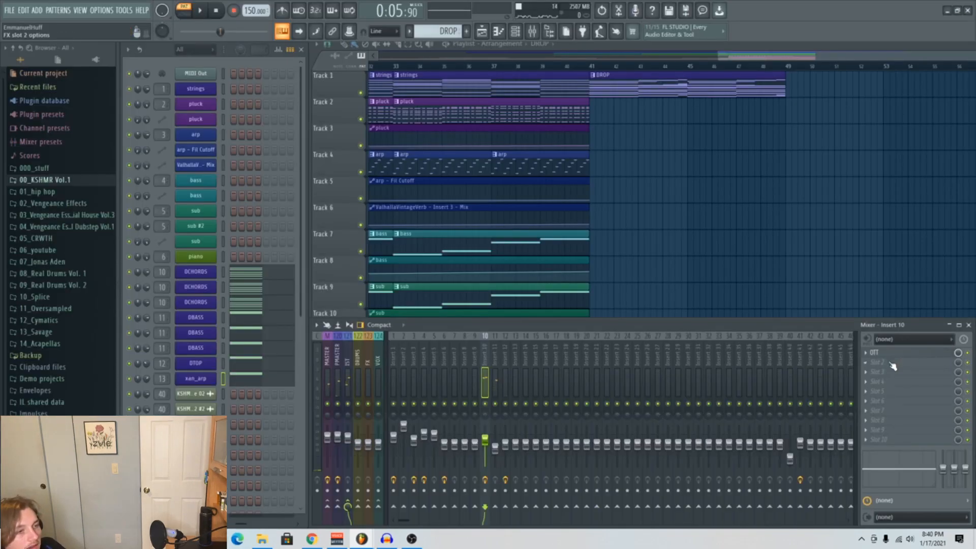
# Step: Open the options of the second effect slot on mixer Insert 10
pyautogui.click(893, 365)
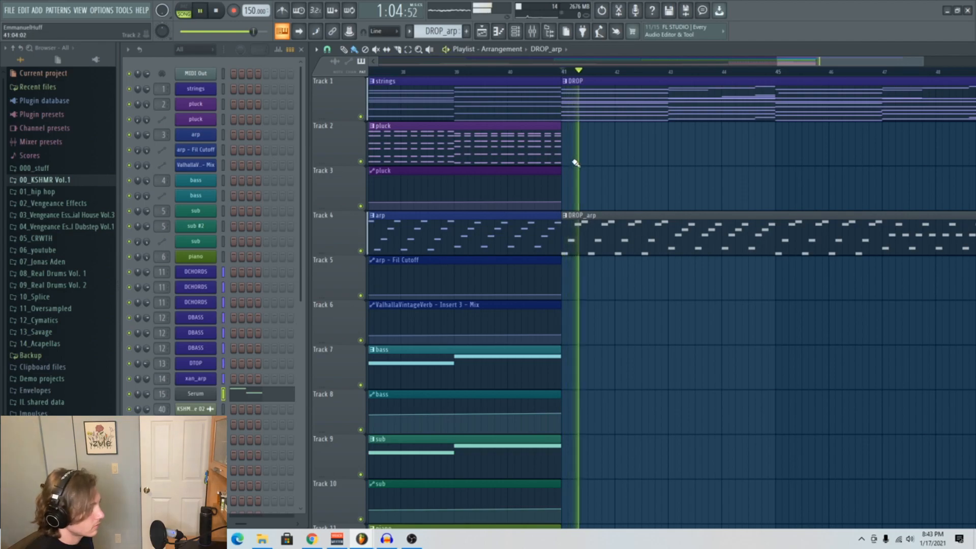
# Step: Listen to the transition at bar 41 into the DROP and DROP_arp patterns
pyautogui.scroll(-3, 624, 174)
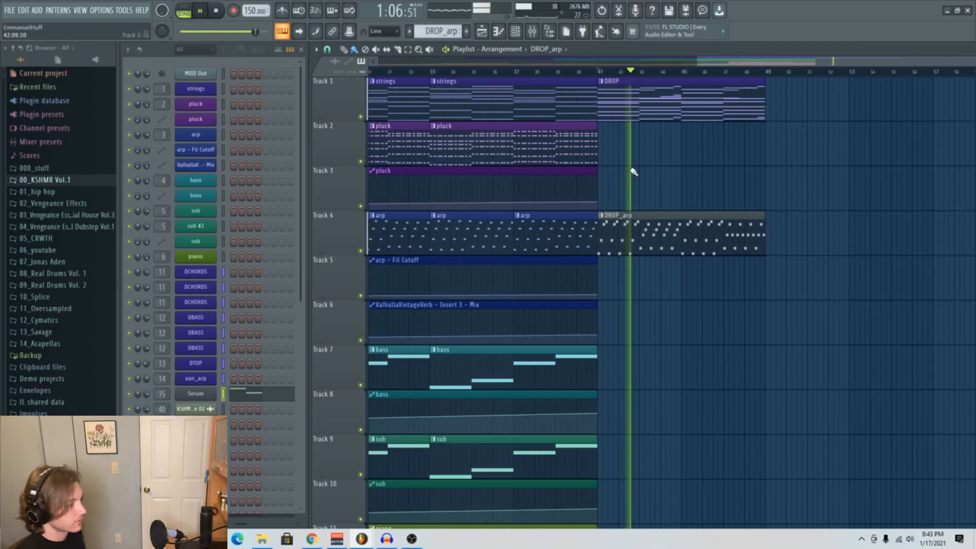
pyautogui.scroll(-2, 633, 170)
pyautogui.press('space')
pyautogui.scroll(-3, 636, 151)
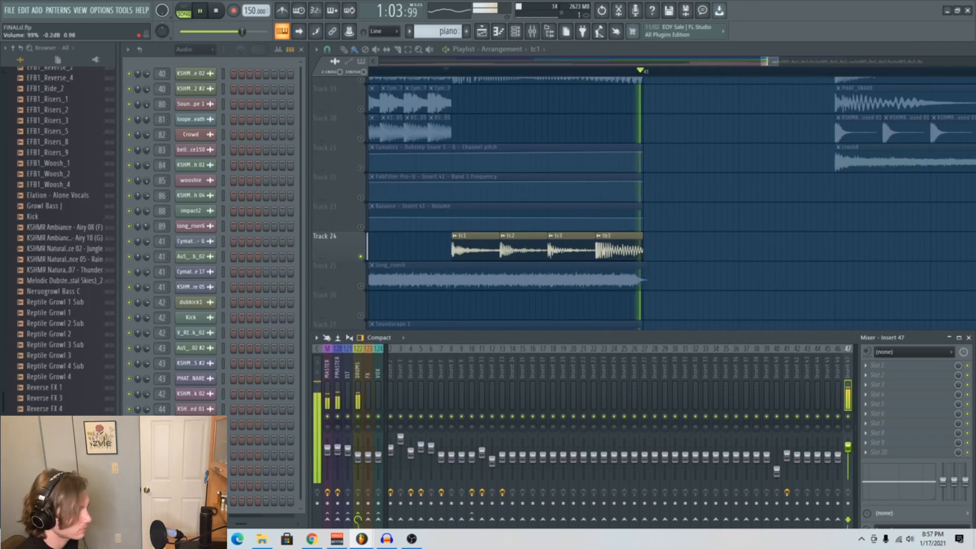
# Step: Enable Track 18 alongside the soloed Track 24 and audition the bass and drum fill before bar 41
pyautogui.scroll(3, 501, 145)
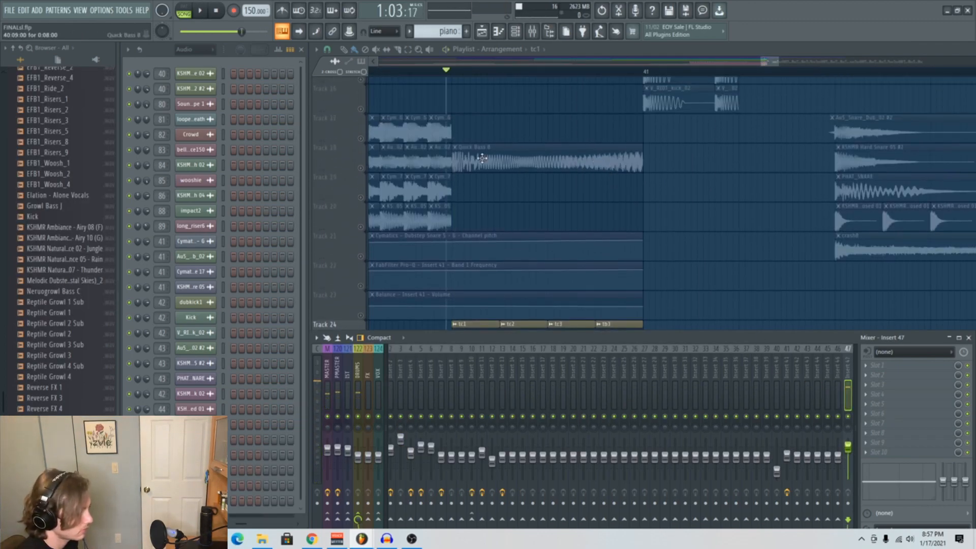
pyautogui.click(359, 169)
pyautogui.press('F9')
pyautogui.press('space')
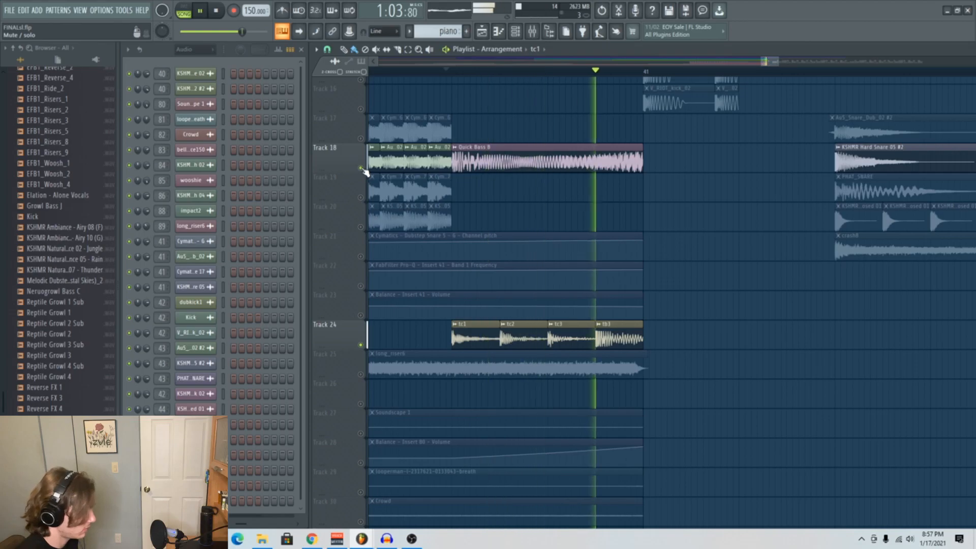
pyautogui.press('space')
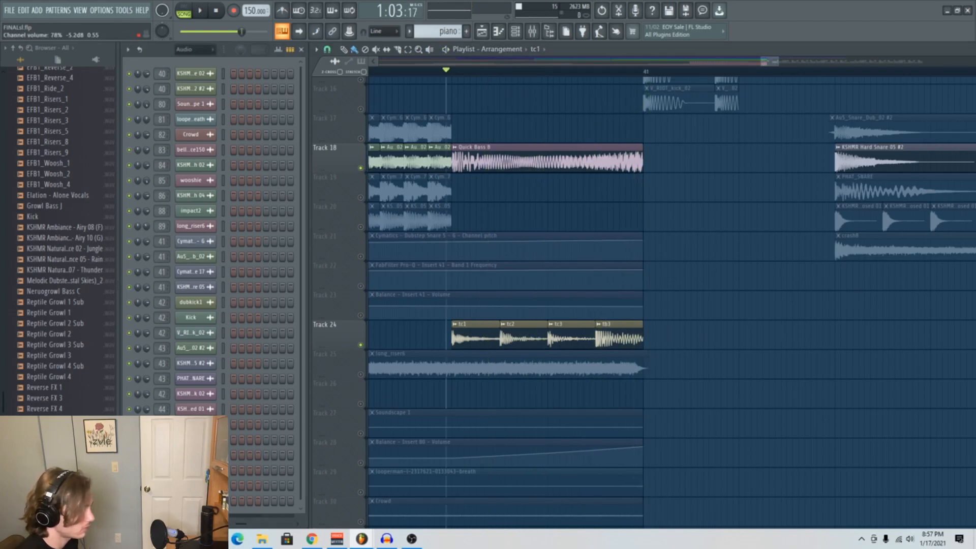
pyautogui.press('space')
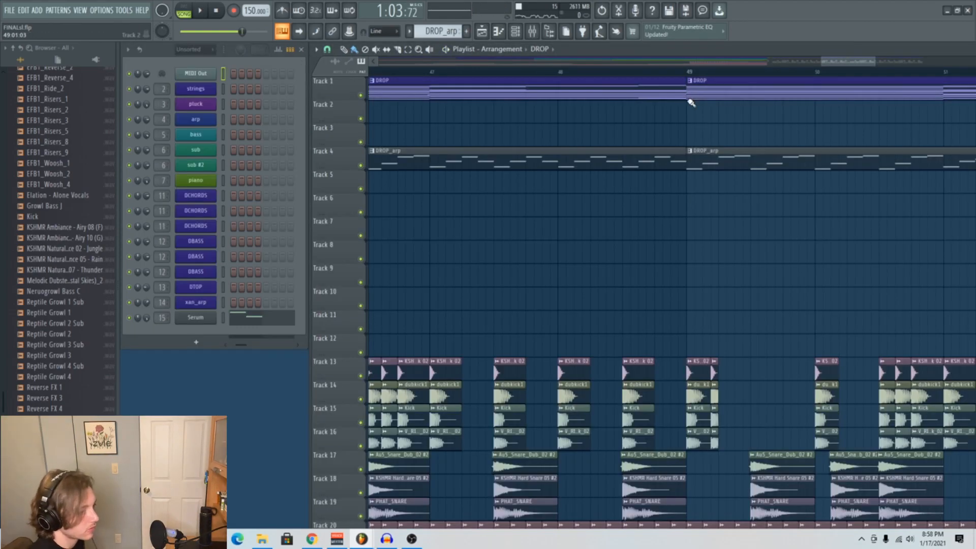
# Step: Solo Track 1 and enable Track 4 so that only the chord and arp patterns are audible
pyautogui.scroll(-5, 691, 103)
pyautogui.scroll(-3, 714, 118)
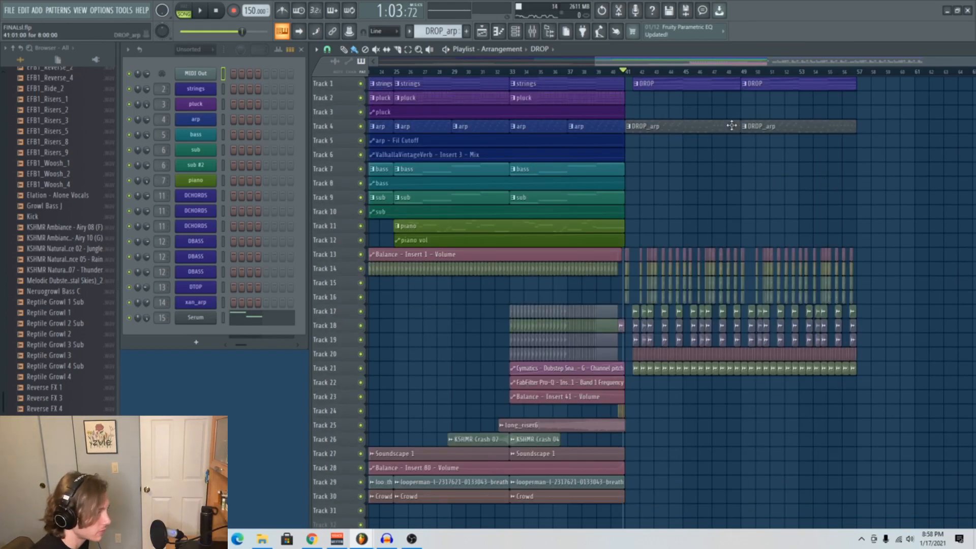
pyautogui.scroll(3, 742, 145)
pyautogui.scroll(5, 712, 131)
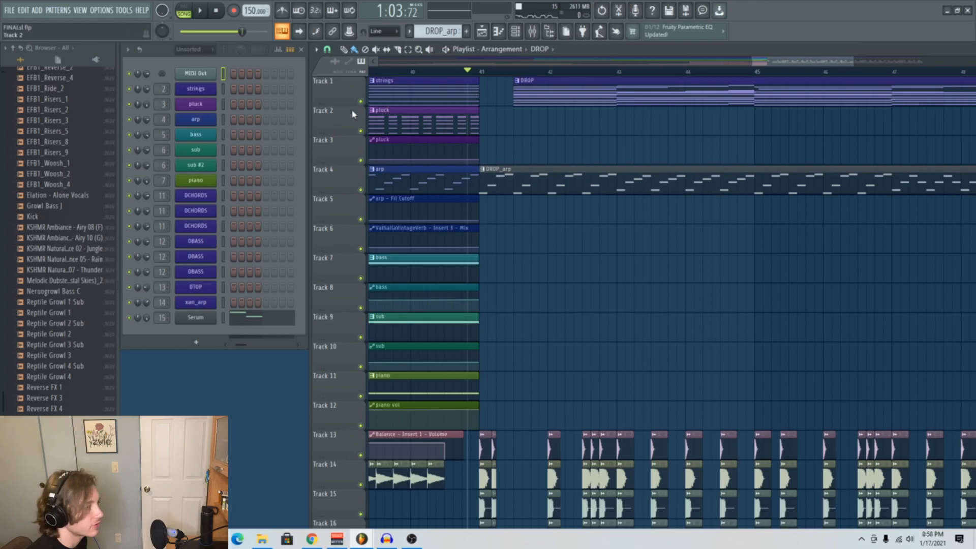
pyautogui.keyDown('ctrl'); pyautogui.click(360, 101); pyautogui.keyUp('ctrl')
pyautogui.click(361, 190)
# Step: Select the playlist time range from bar 41 to the start of the first DROP pattern clip
pyautogui.scroll(4, 501, 126)
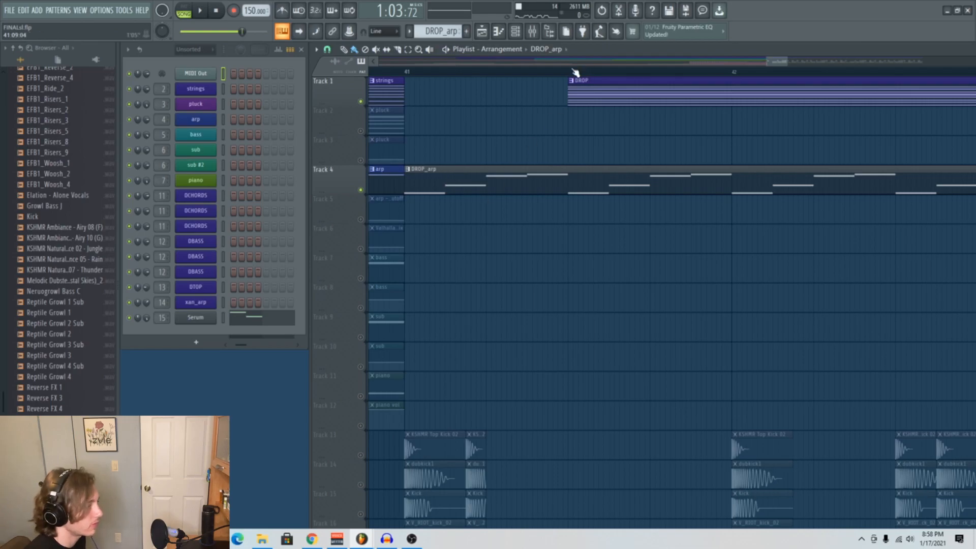
pyautogui.moveTo(573, 77); pyautogui.dragTo(407, 102)
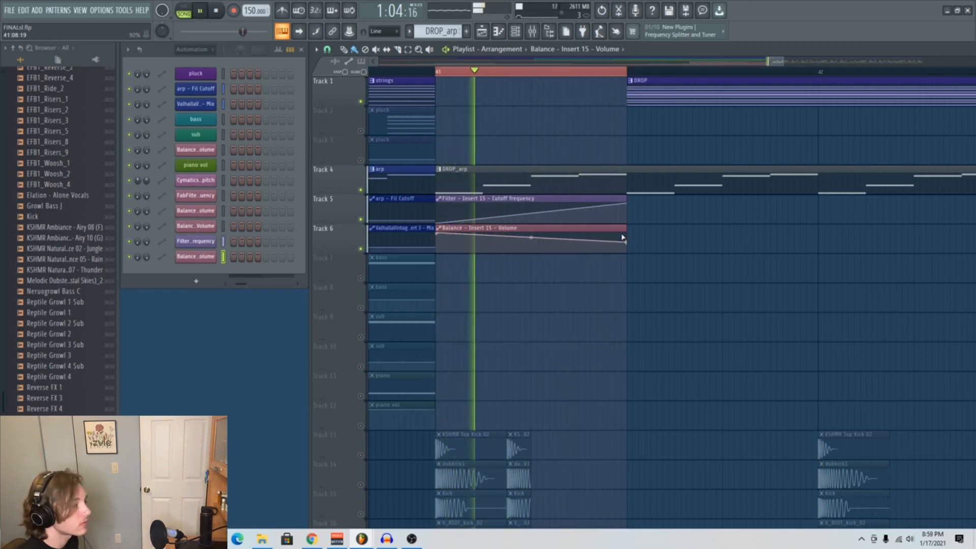
pyautogui.scroll(-3, 625, 218)
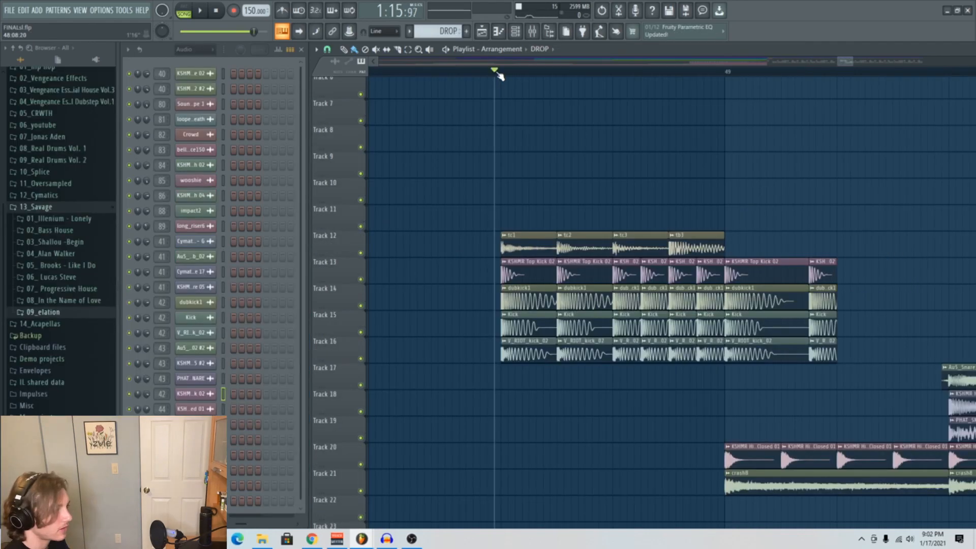
# Step: Solo Tracks 12 to 16 to audition the kick fill before bar 49, and move the playback position to bar 48
pyautogui.press('space')
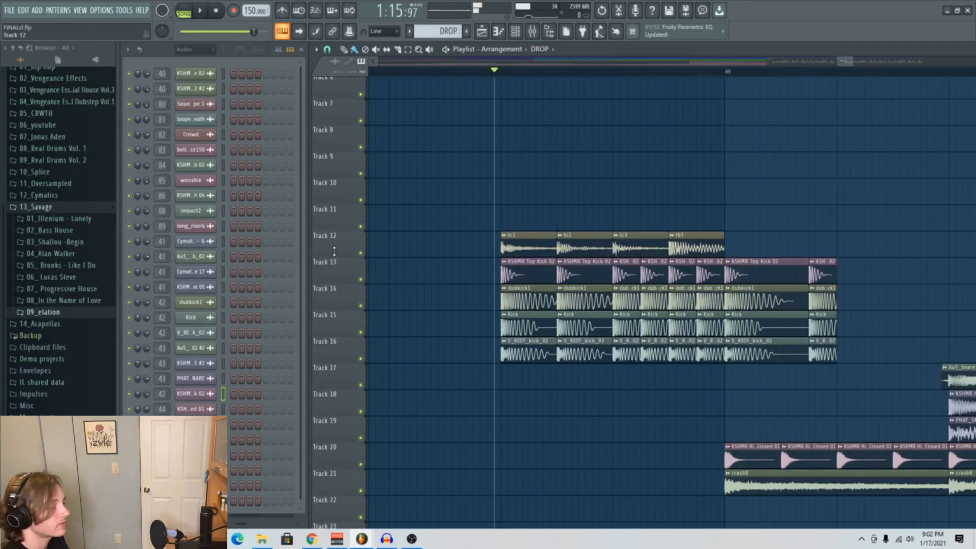
pyautogui.rightClick(361, 253)
pyautogui.click(361, 279)
pyautogui.click(361, 332)
pyautogui.click(361, 358)
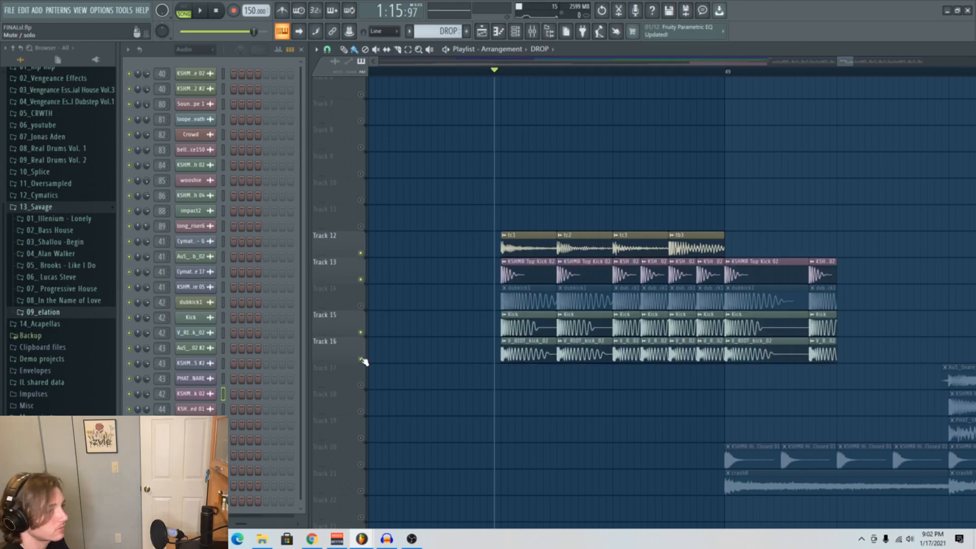
pyautogui.press('space')
pyautogui.press('space')
pyautogui.click(360, 305)
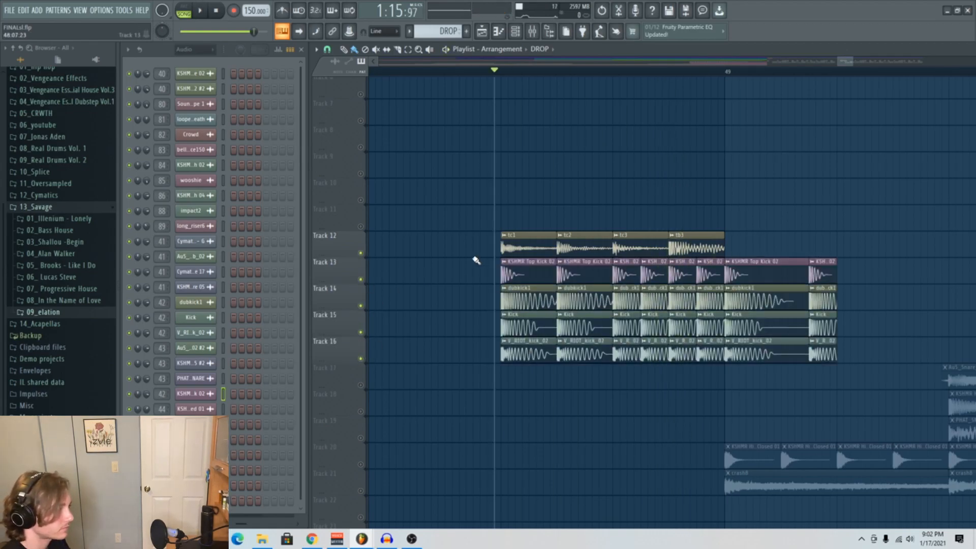
pyautogui.scroll(-5, 562, 244)
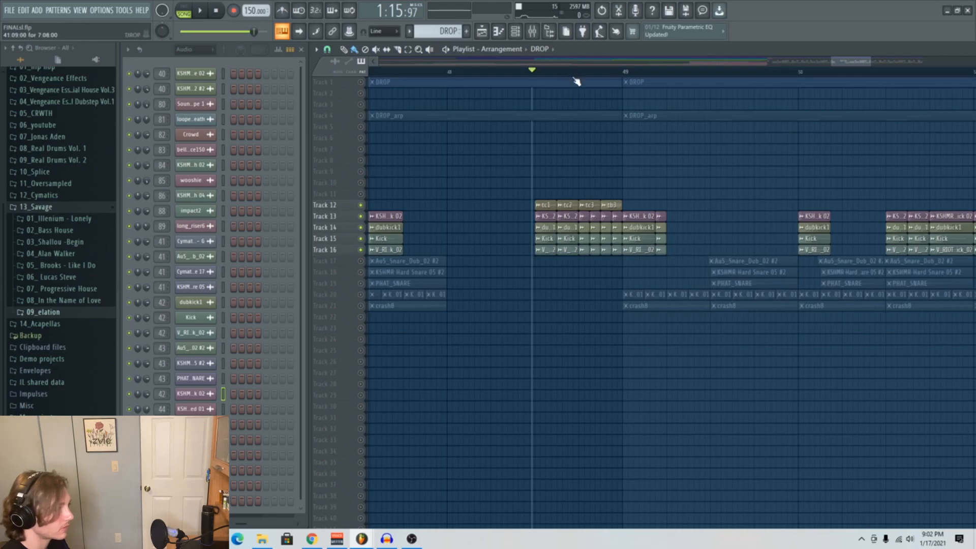
pyautogui.click(446, 71)
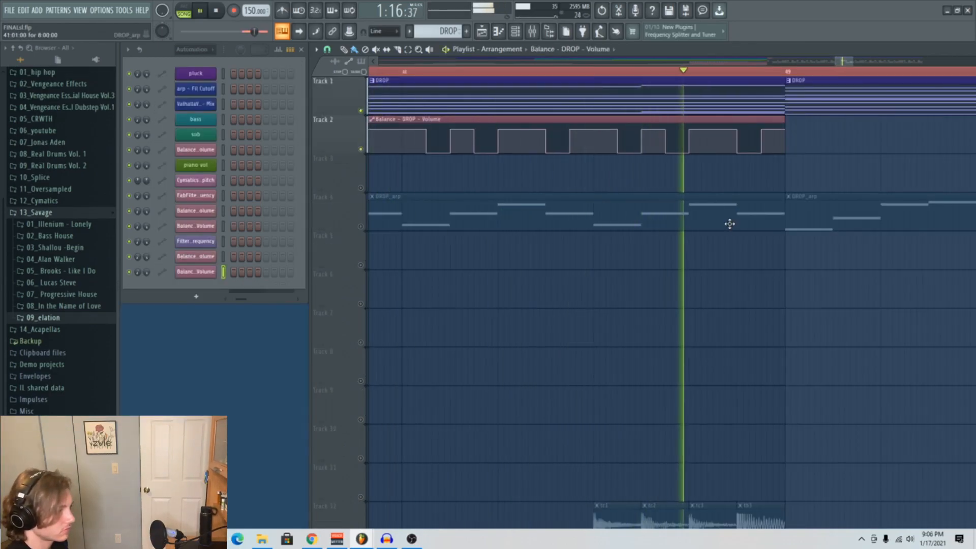
# Step: Play the gated DROP chords with the Balance - DROP - Volume automation around bar 48
pyautogui.press('space')
pyautogui.scroll(-2, 733, 211)
pyautogui.press('space')
pyautogui.scroll(1, 878, 150)
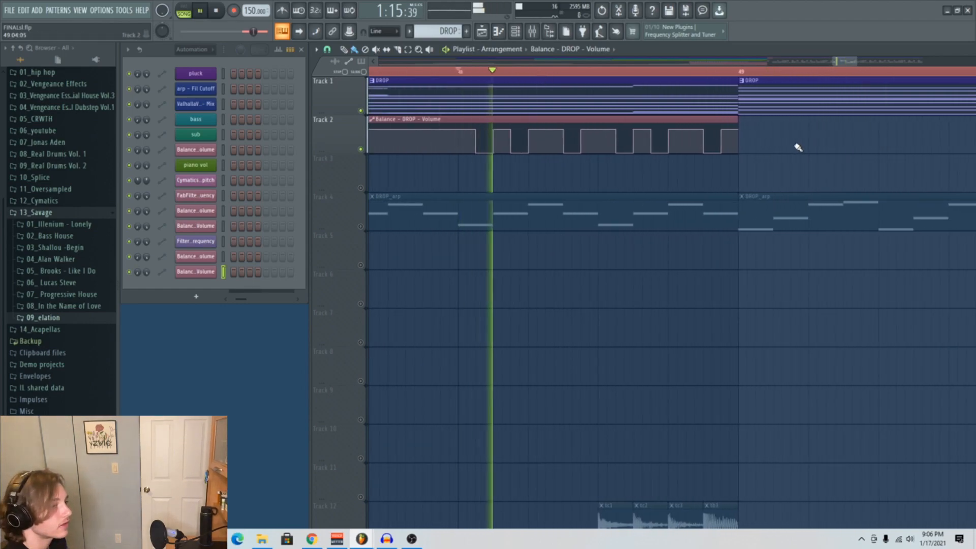
pyautogui.press('space')
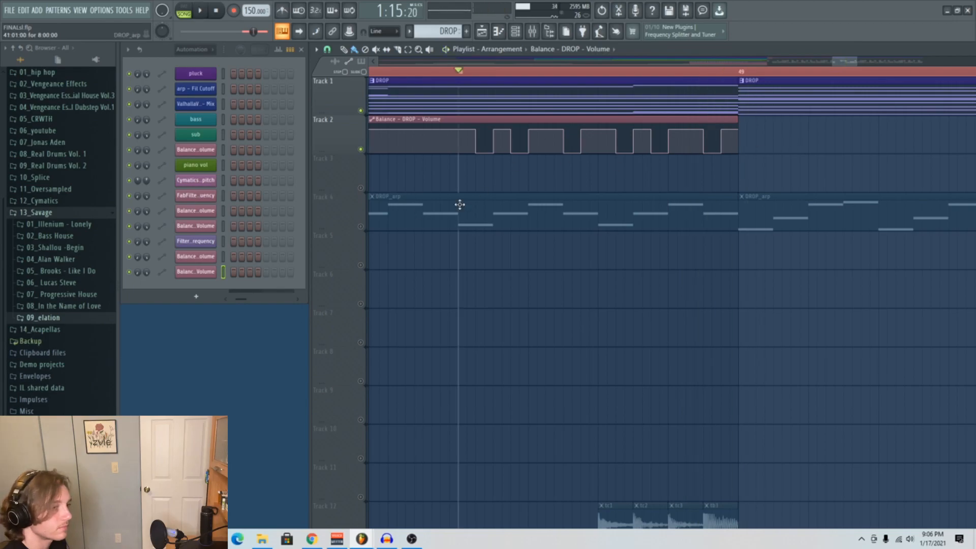
# Step: Solo Track 4 to isolate the arp and DROP_arp patterns
pyautogui.rightClick(361, 227)
pyautogui.scroll(-5, 554, 209)
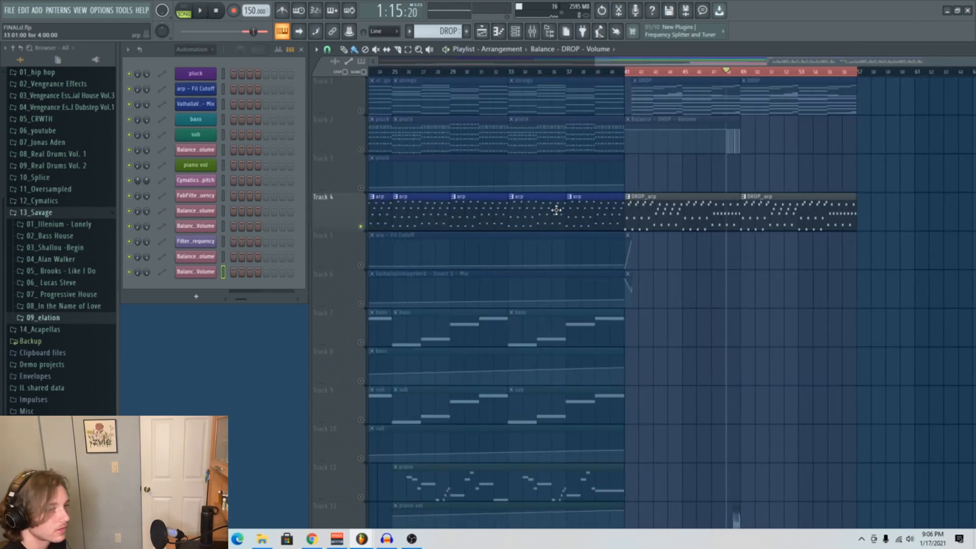
pyautogui.scroll(2, 643, 267)
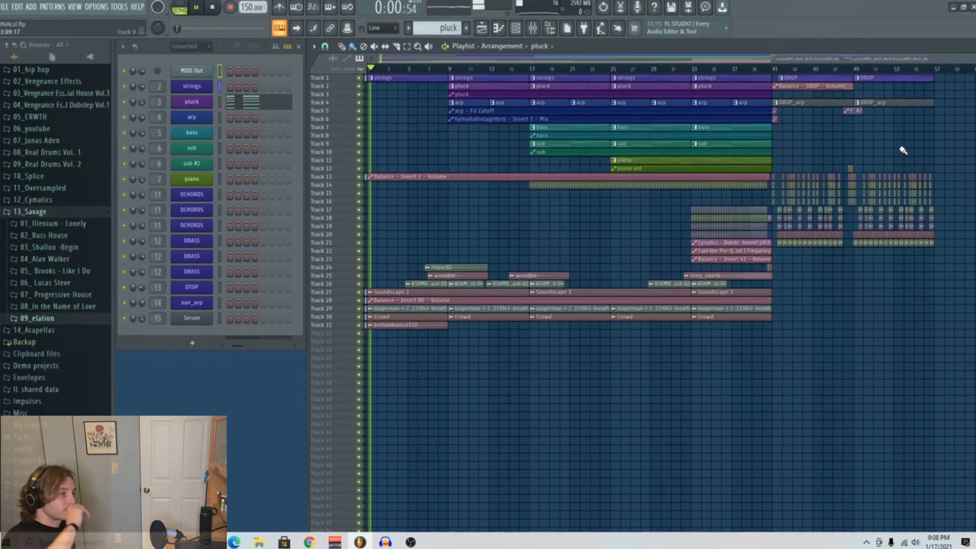